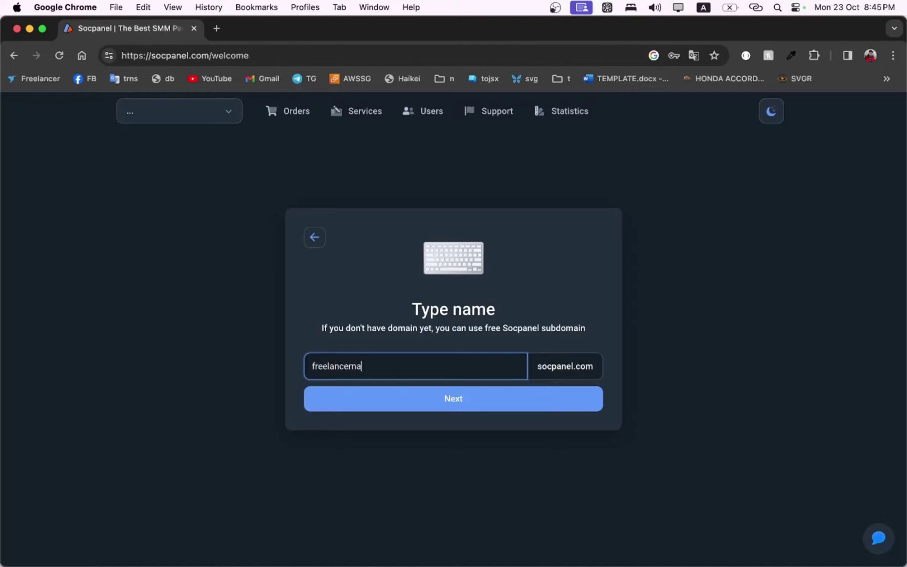
Step: Confirm the freelancernasim subdomain and pick Bangladeshi Taka (BDT) as the panel currency
click(456, 409)
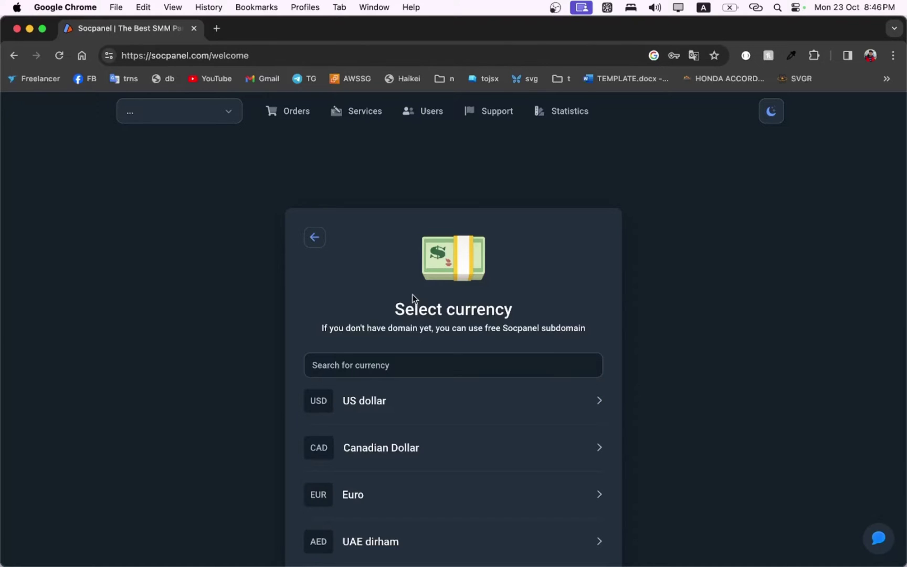
scroll(413, 298, down, 3)
click(415, 292)
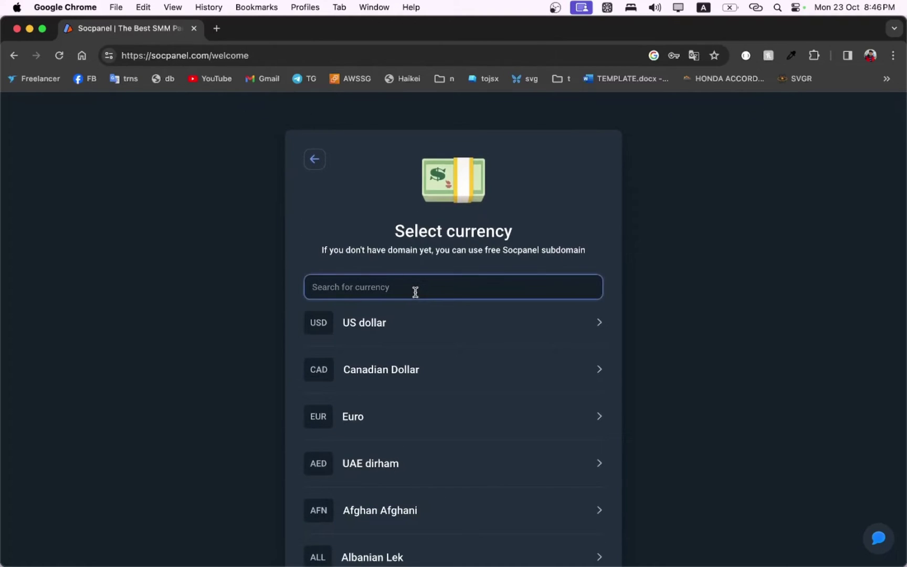
text(bd)
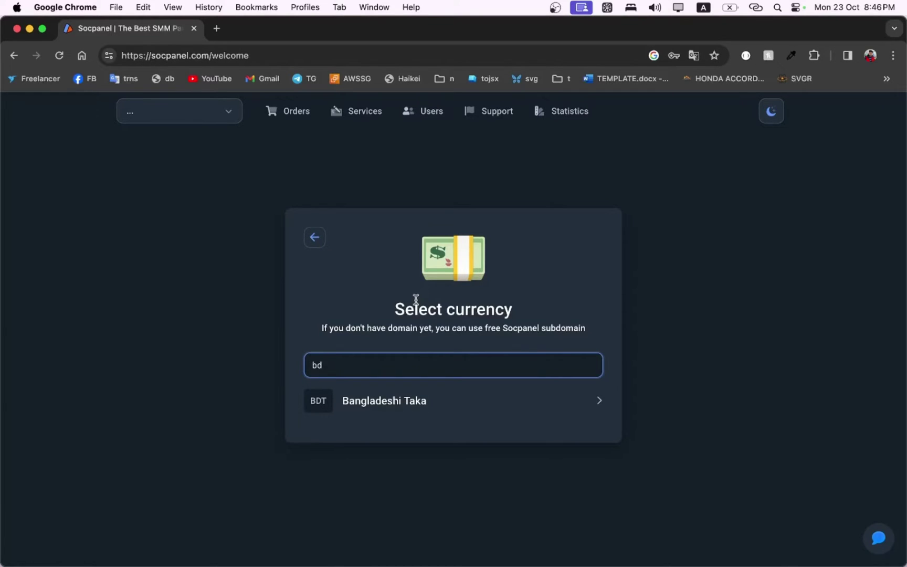
click(389, 407)
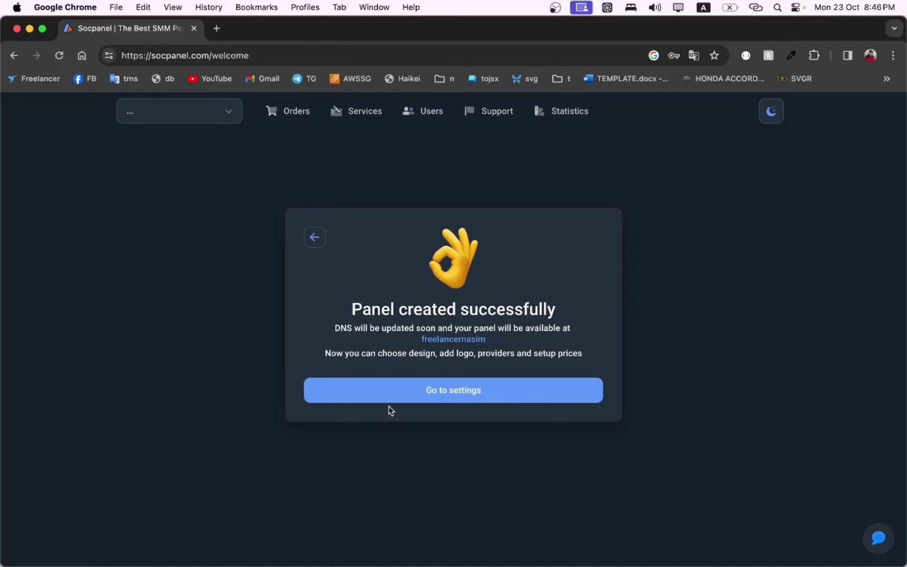
Step: Enter the panel settings, preview the Socpanel Telegram channel in the browser, then dismiss the subscribe popup
click(435, 392)
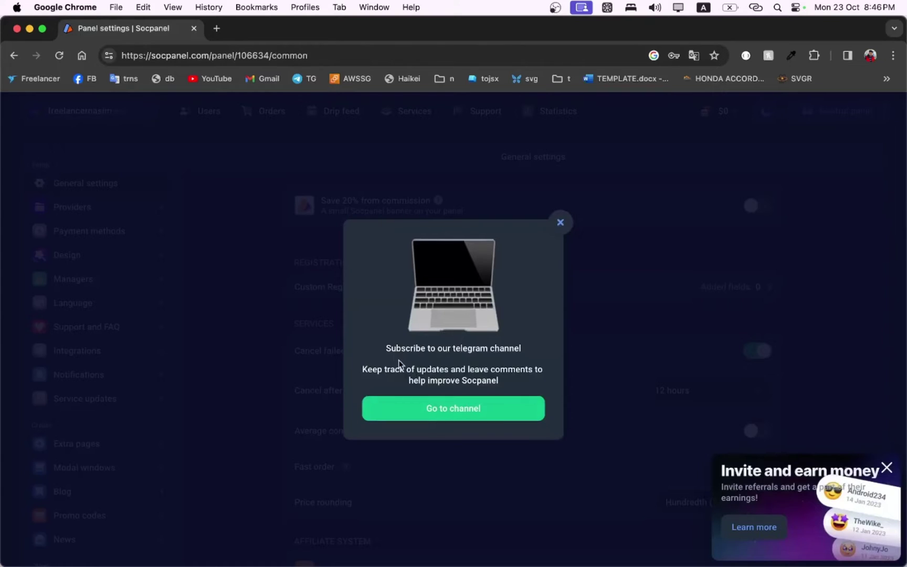
click(448, 407)
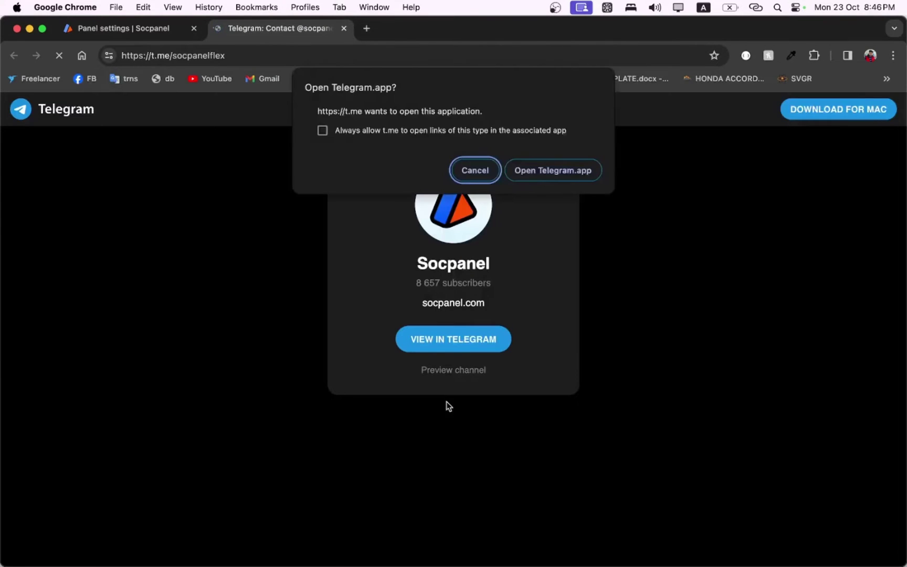
click(480, 162)
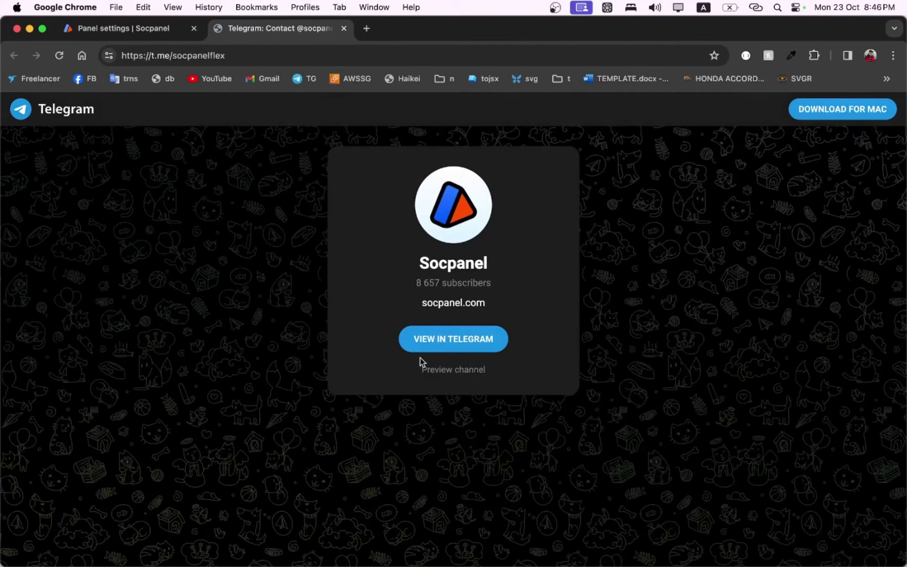
click(449, 371)
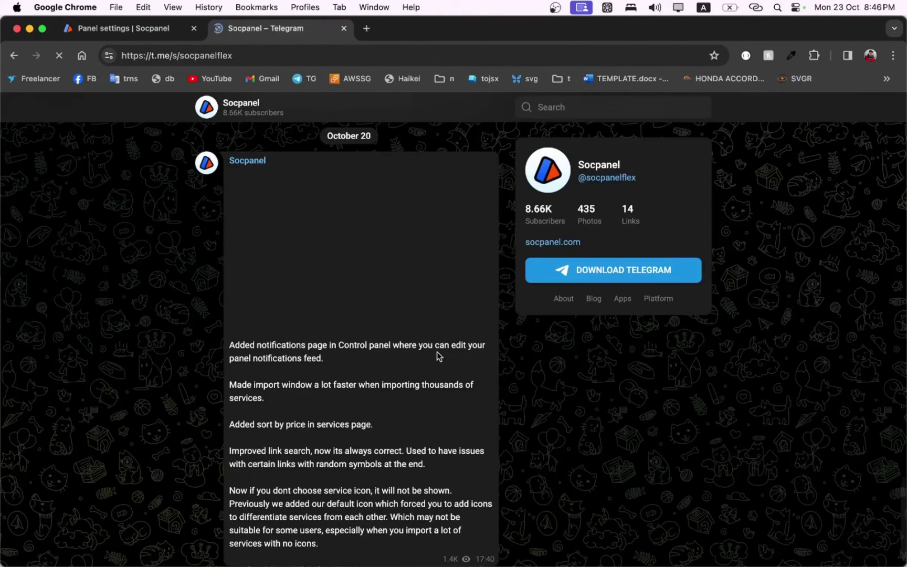
scroll(392, 369, down, 2)
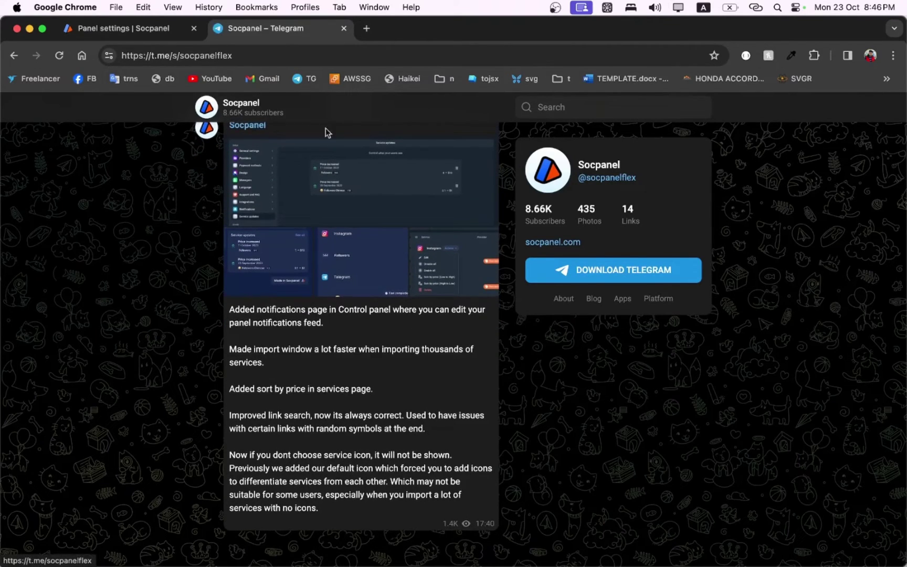
click(344, 28)
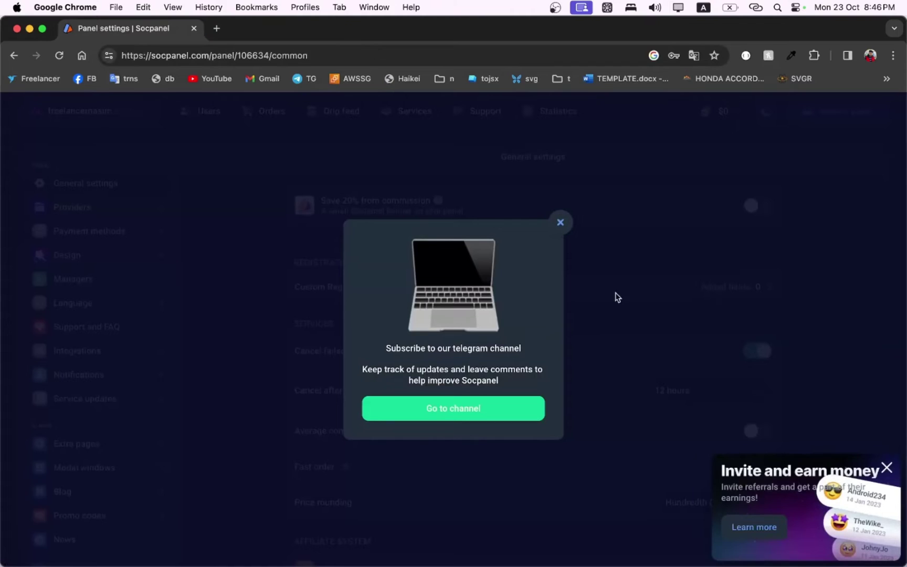
click(560, 223)
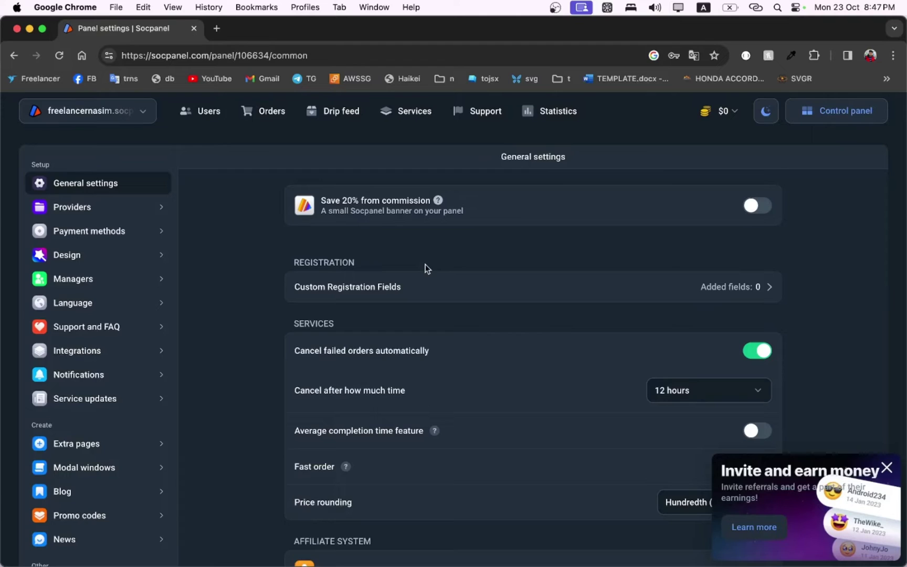
Step: Load freelancernasim.socpanel.com in a new tab, view its empty Services page, and return to settings
click(217, 29)
text(fr)
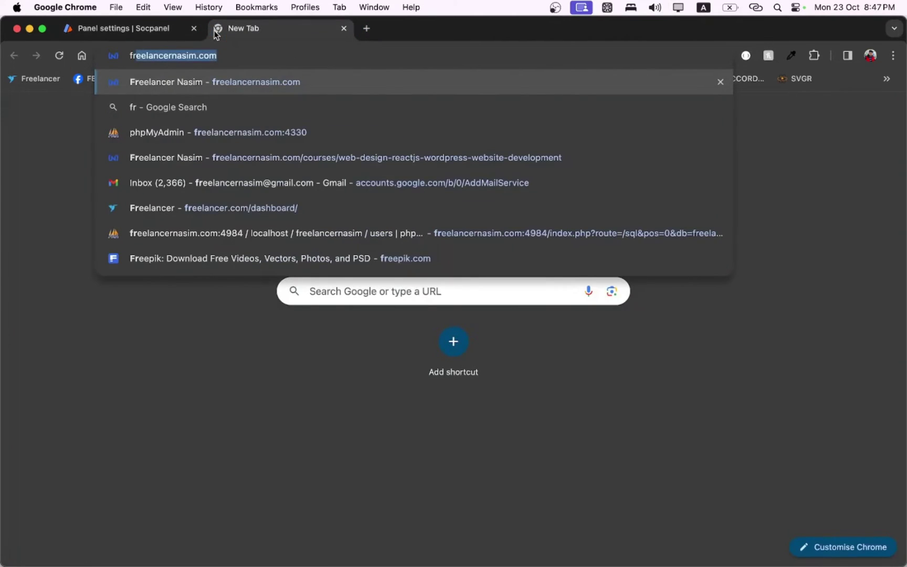
text(eelancernasim.socp)
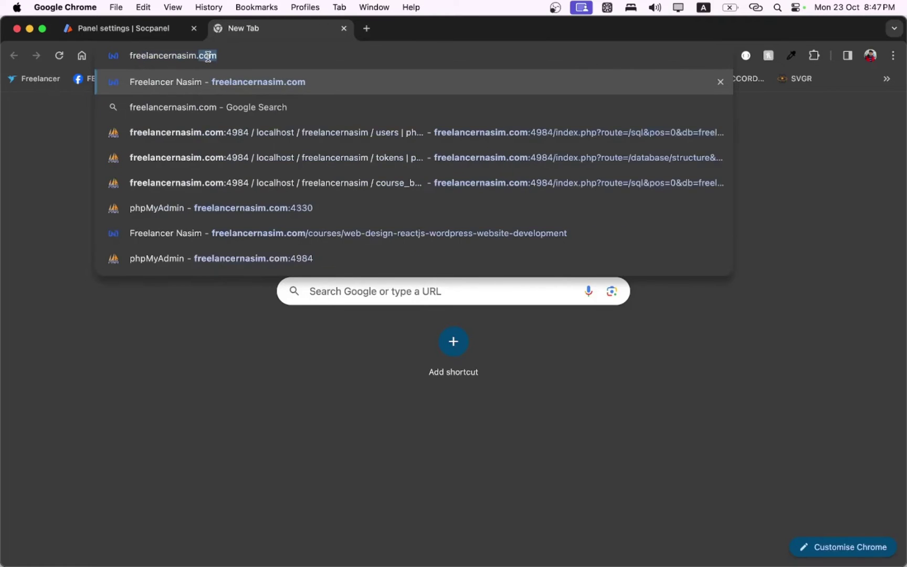
text(anel.com)
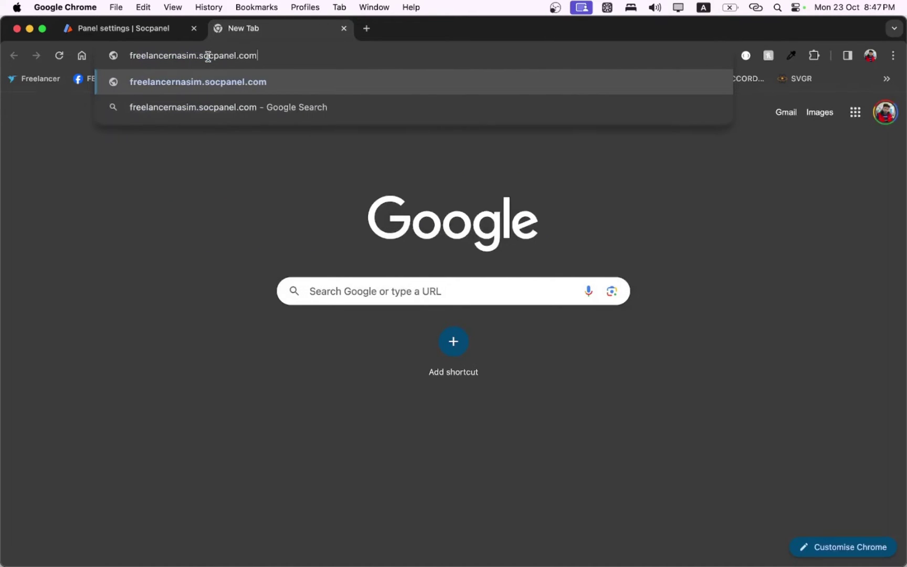
key(Return)
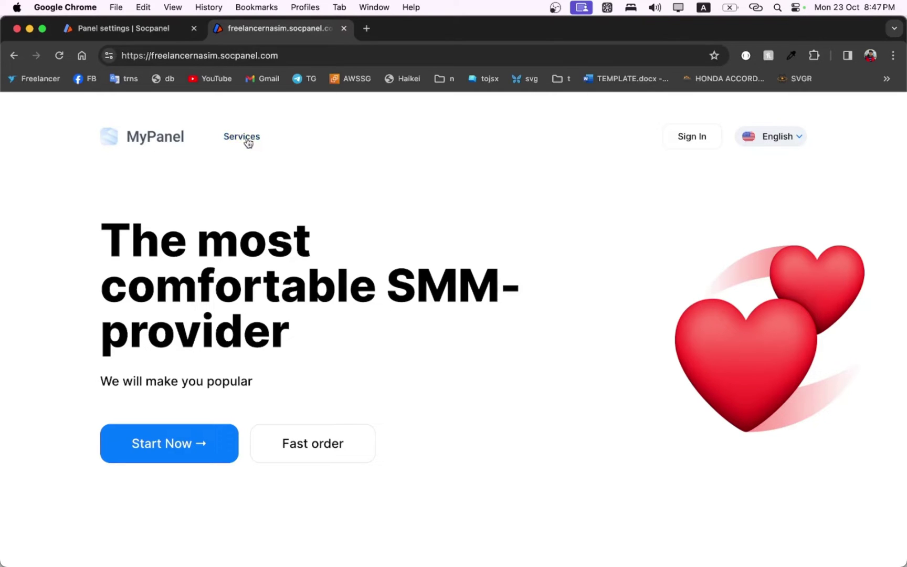
scroll(338, 229, down, 20)
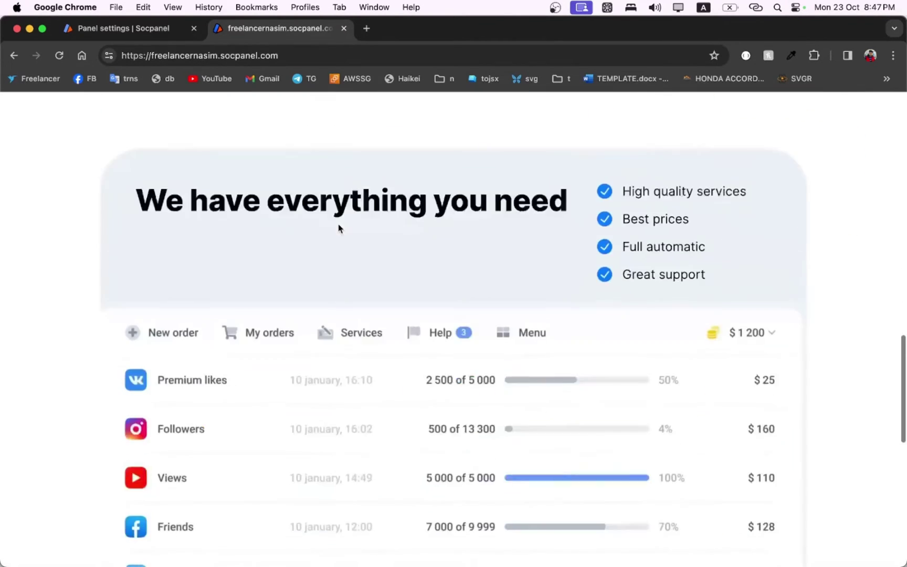
scroll(338, 229, down, 5)
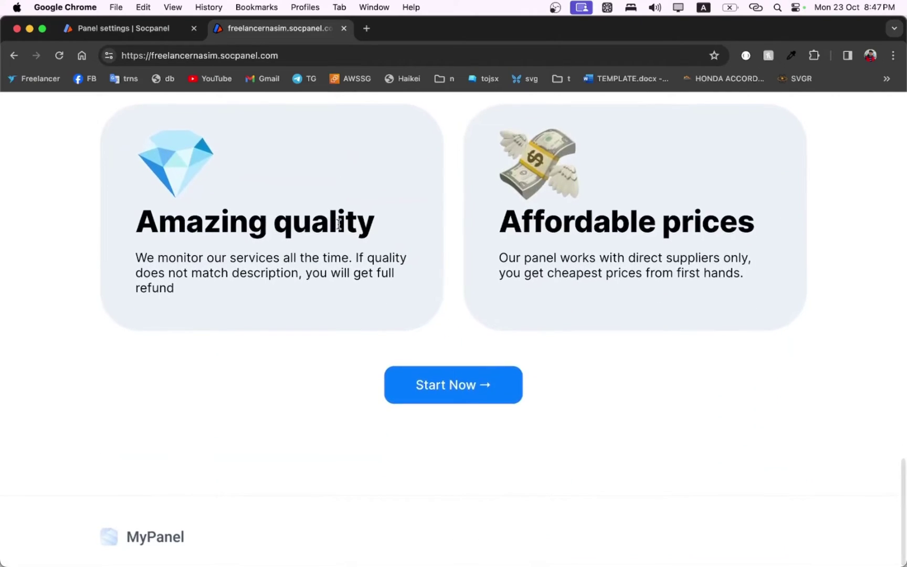
key(Home)
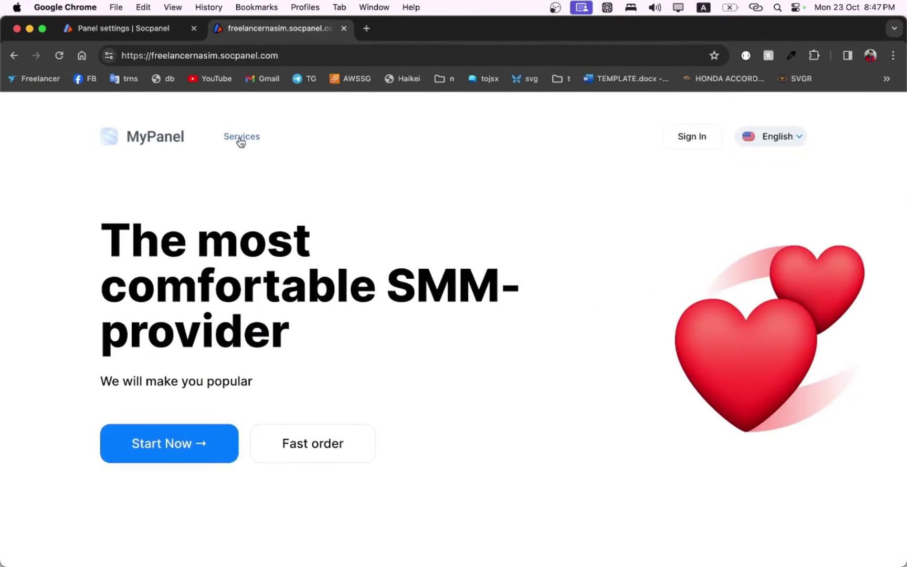
click(240, 140)
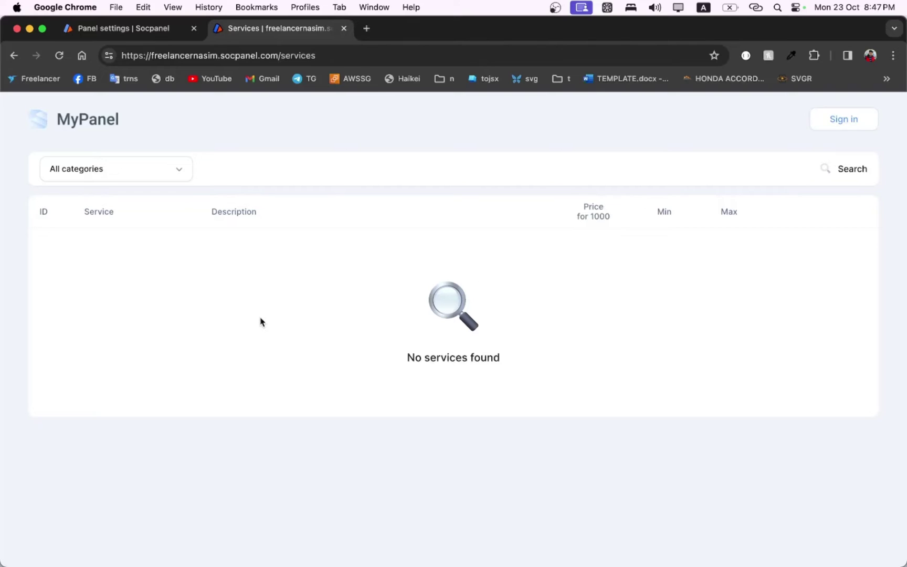
click(126, 31)
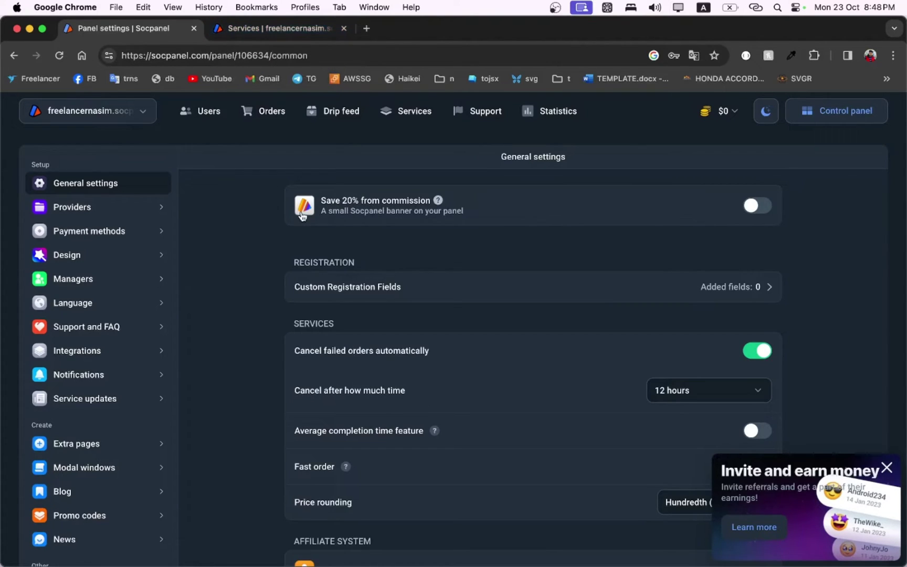
Step: Check the public panel's dashboard and its socpanel.com address, then return to settings
click(253, 31)
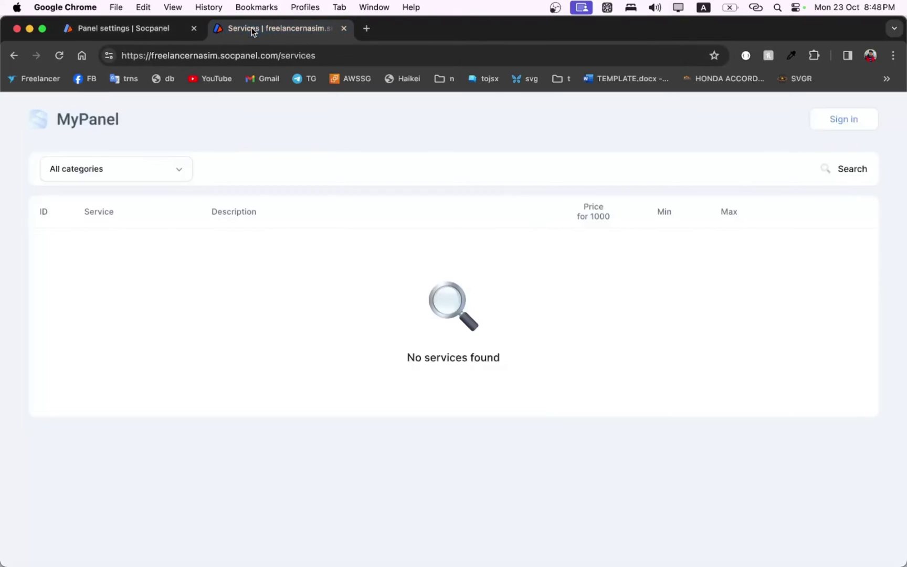
click(68, 130)
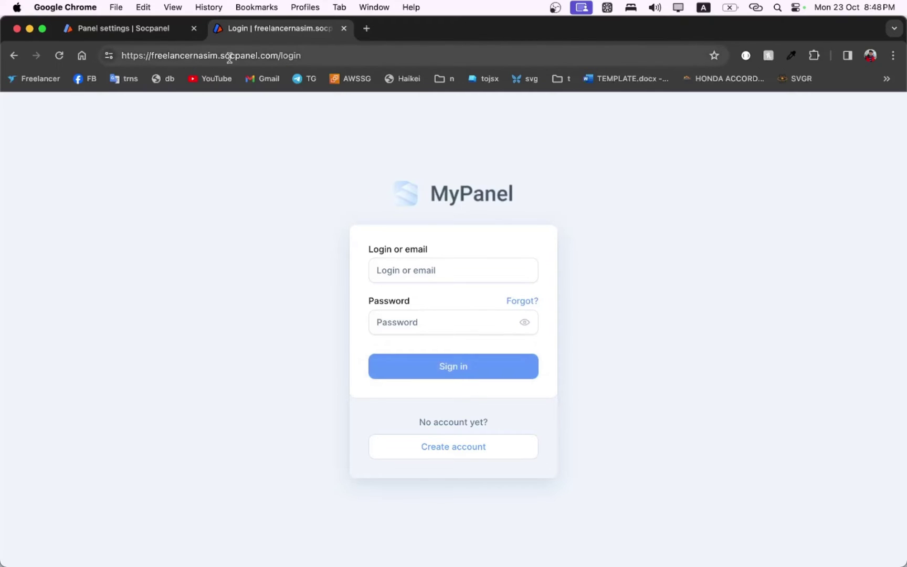
click(277, 54)
drag(278, 56, 221, 56)
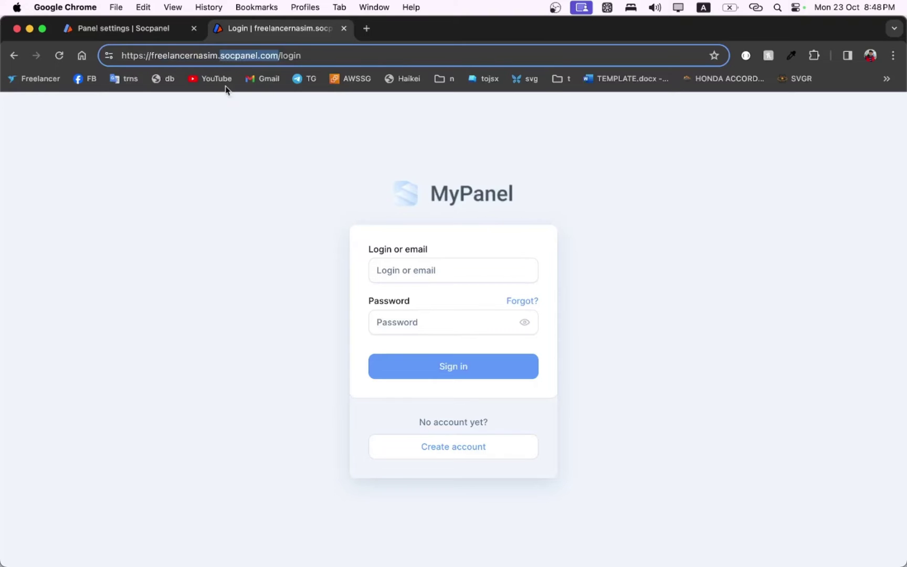
click(241, 166)
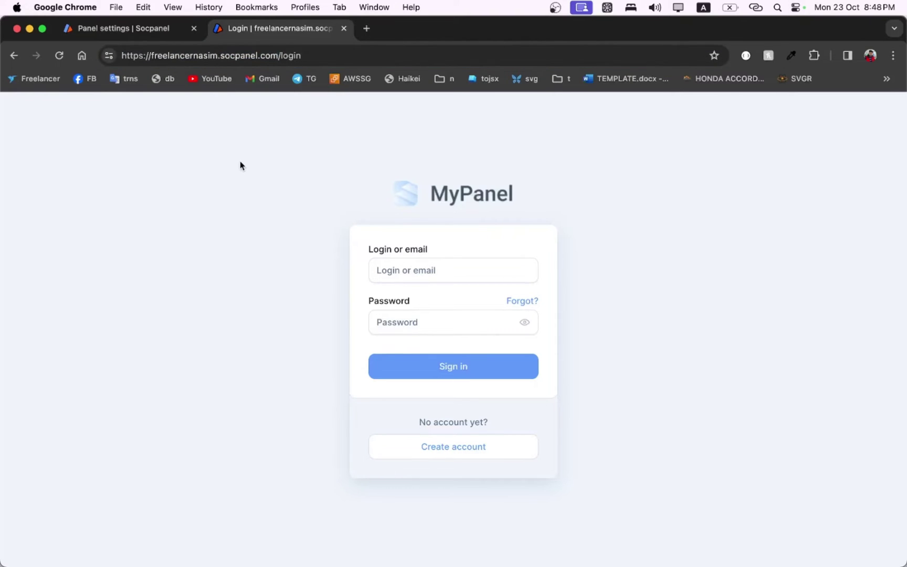
click(163, 28)
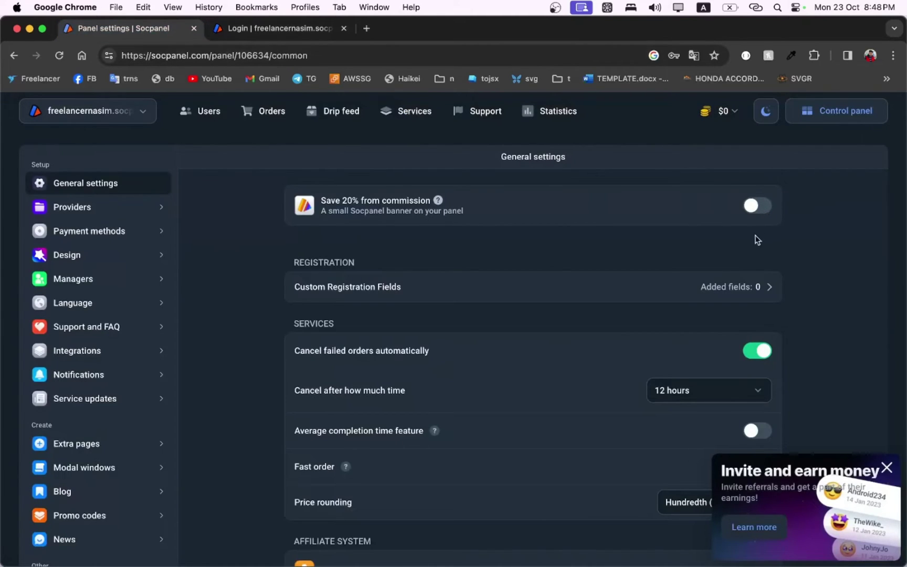
Step: Switch on Save 20% from commission and close the Invite and earn money promotion
click(760, 206)
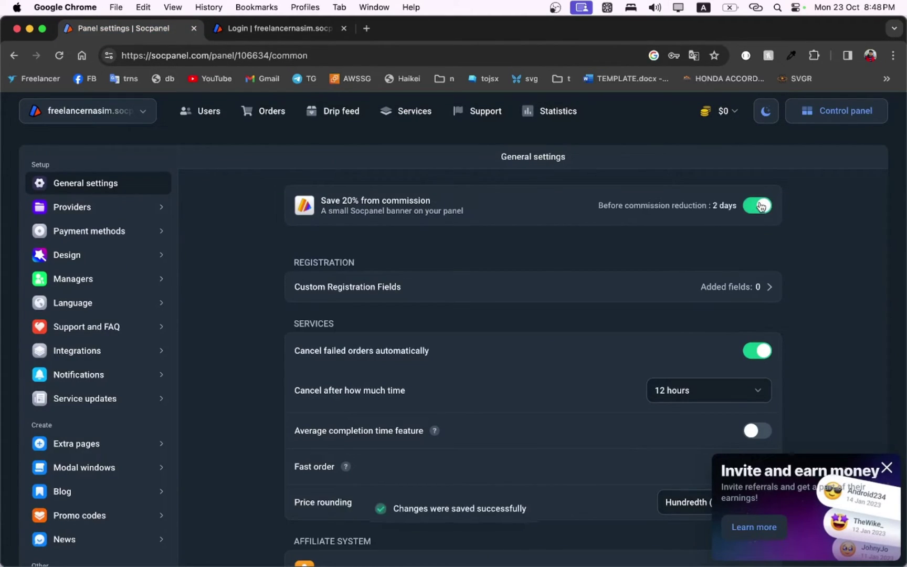
click(886, 468)
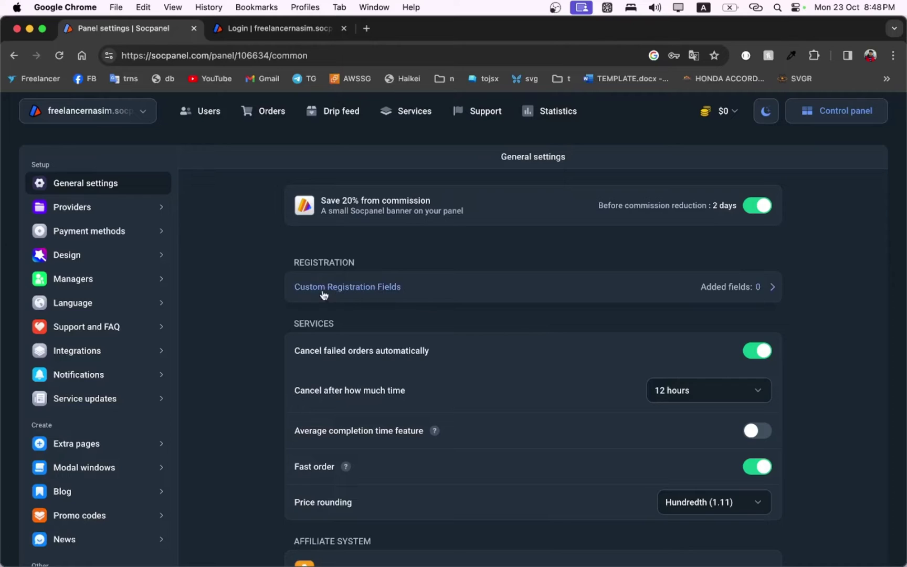
scroll(494, 315, down, 2)
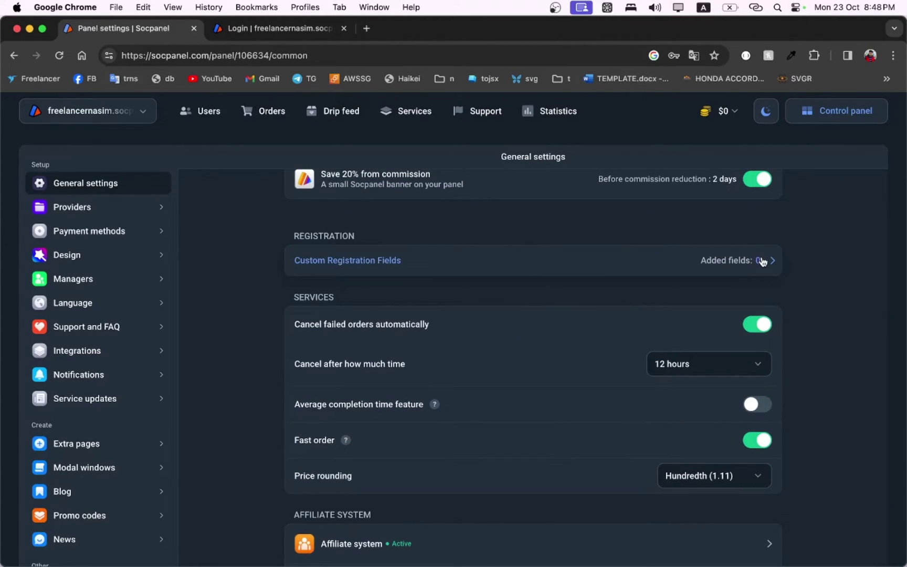
Step: View the public panel's account registration page, then close that tab
key(ctrl+Tab)
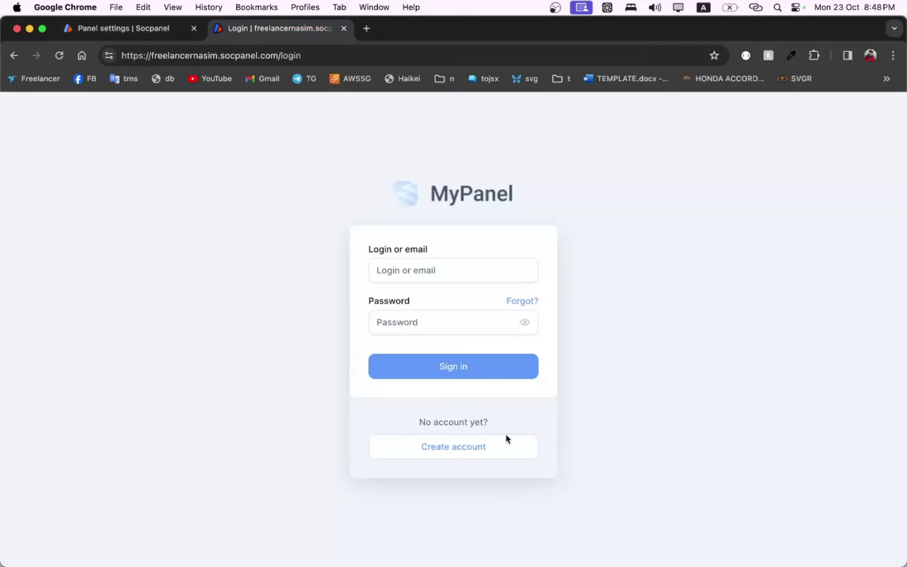
click(454, 450)
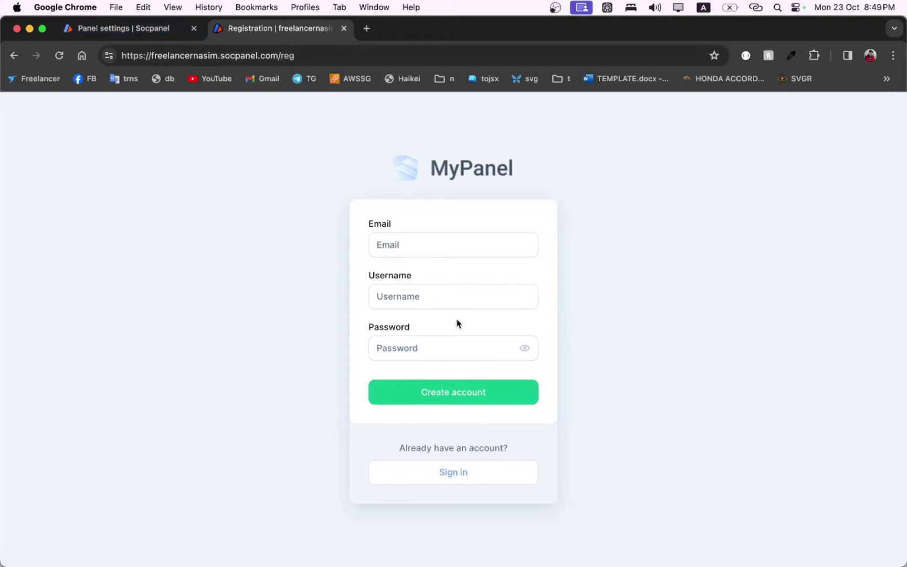
click(343, 28)
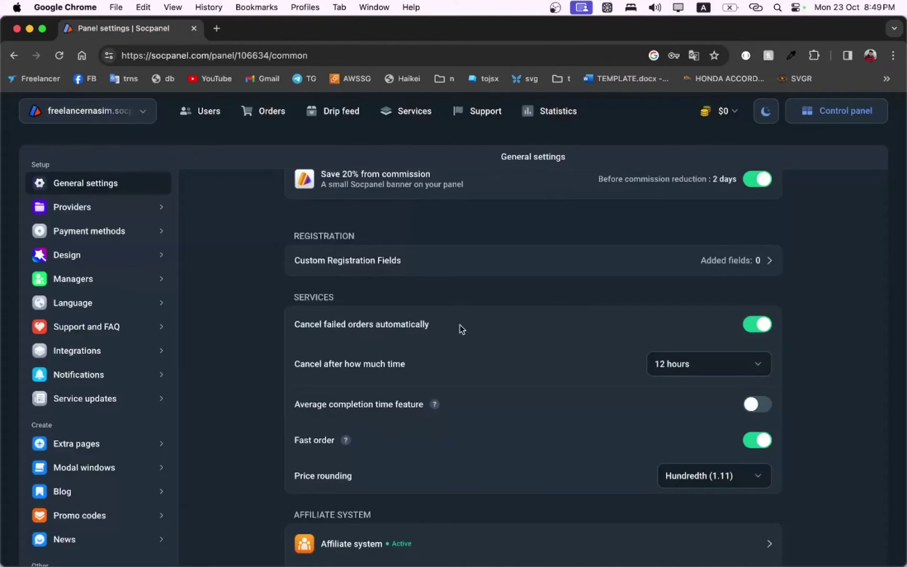
scroll(462, 329, down, 2)
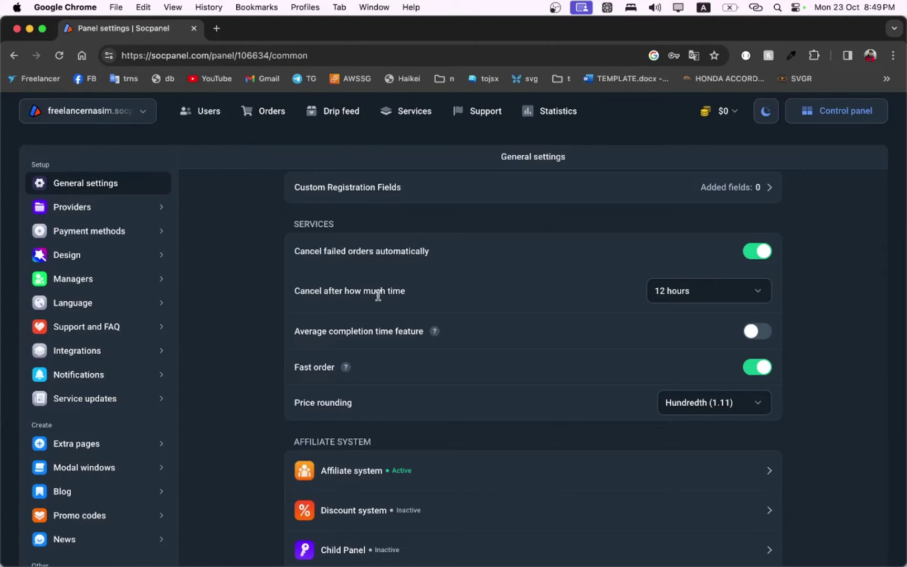
scroll(378, 295, down, 5)
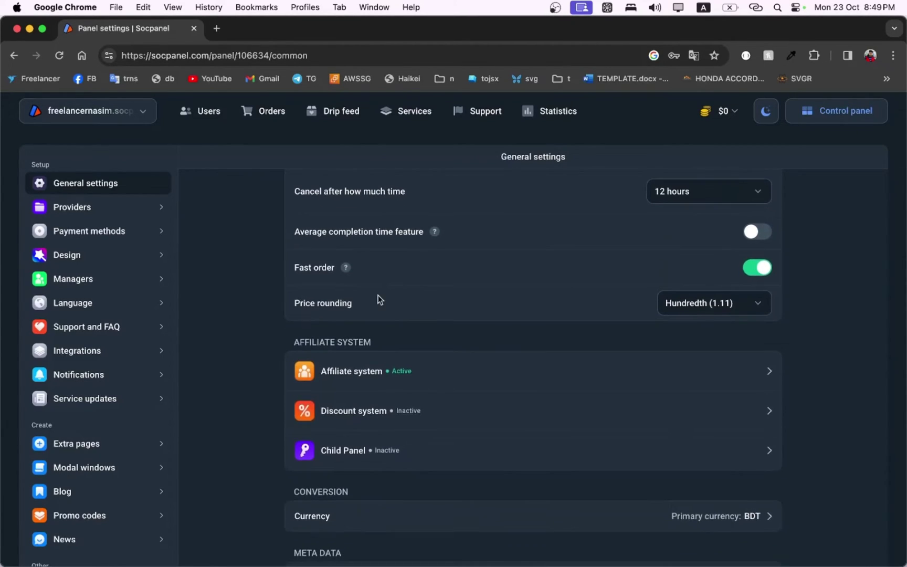
scroll(378, 295, up, 2)
mouse_move(303, 296)
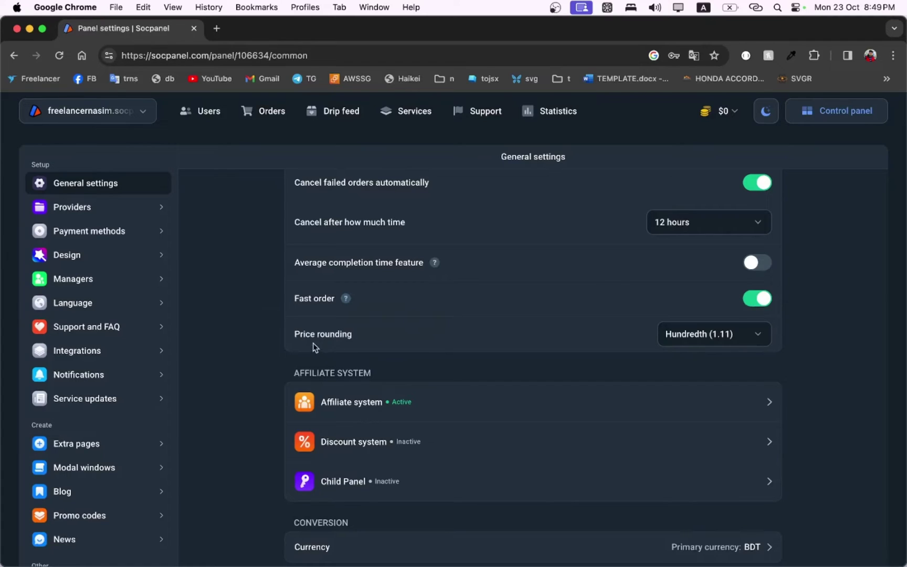
click(698, 334)
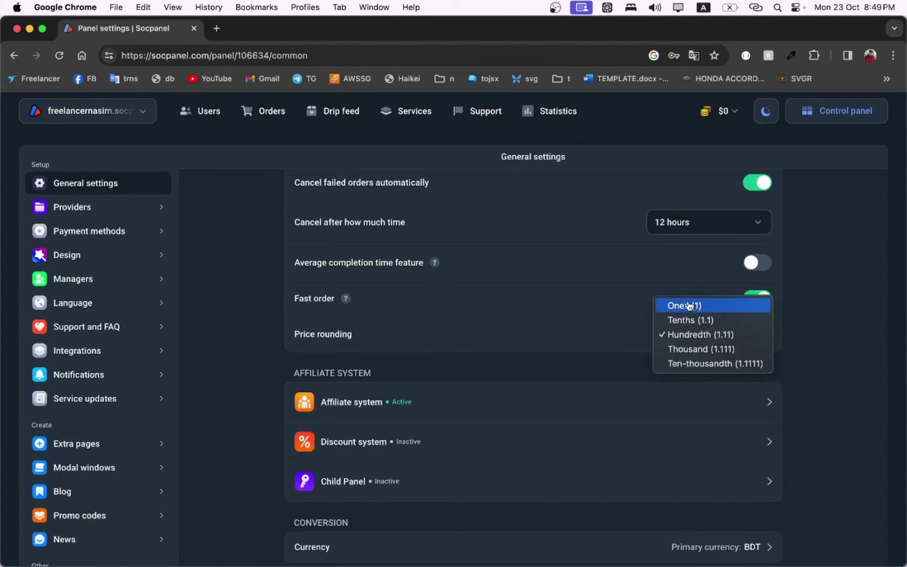
click(465, 344)
scroll(466, 344, down, 3)
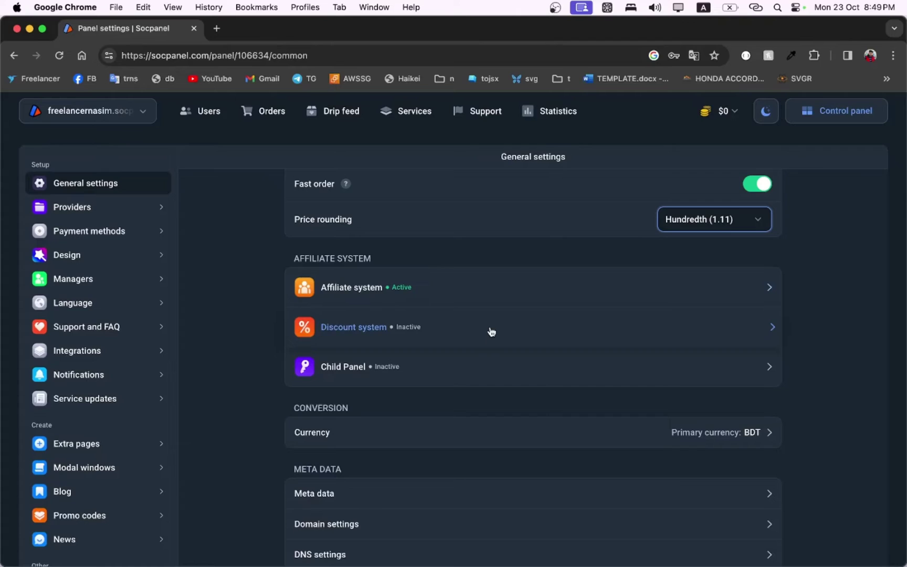
scroll(404, 378, down, 2)
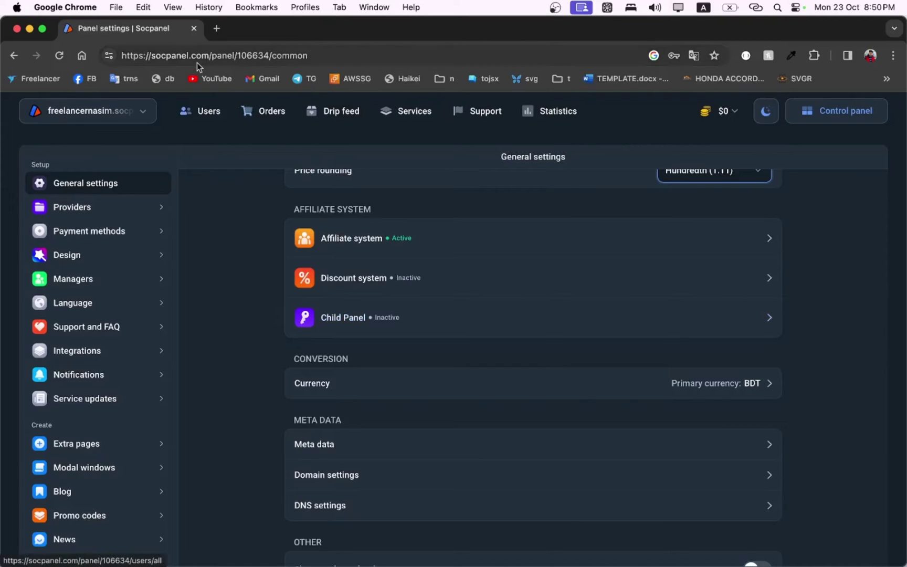
drag(210, 55, 152, 55)
click(147, 55)
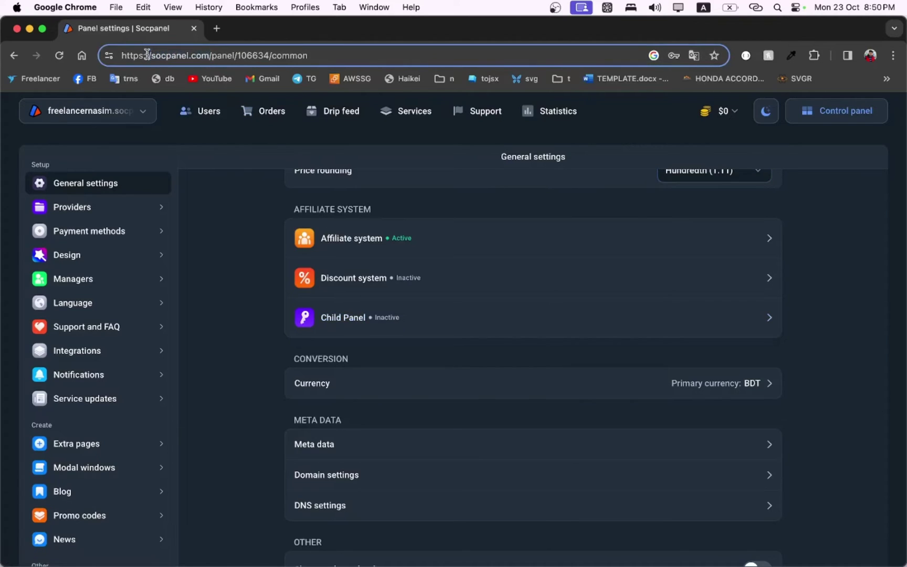
text(free)
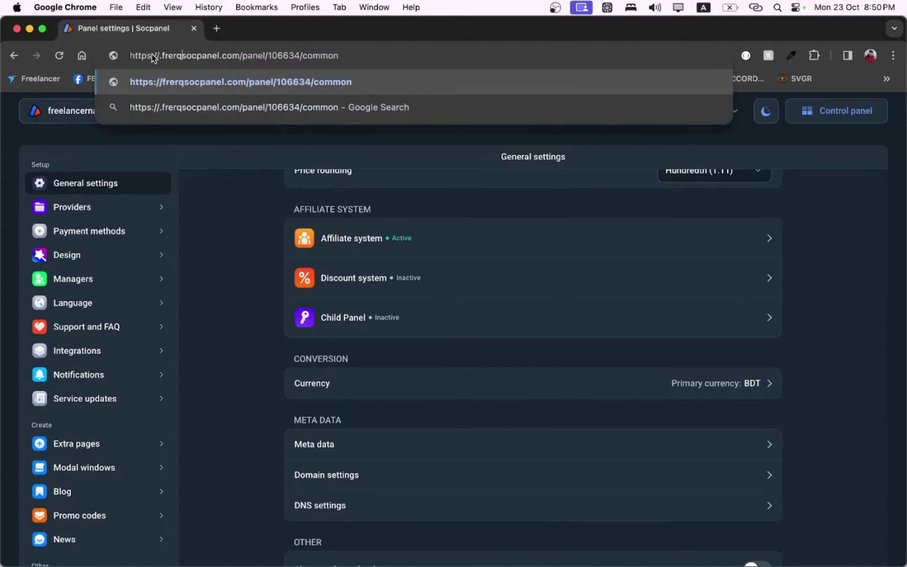
key(BackSpace)
key(BackSpace)
key(BackSpace)
key(BackSpace)
text(.)
key(BackSpace)
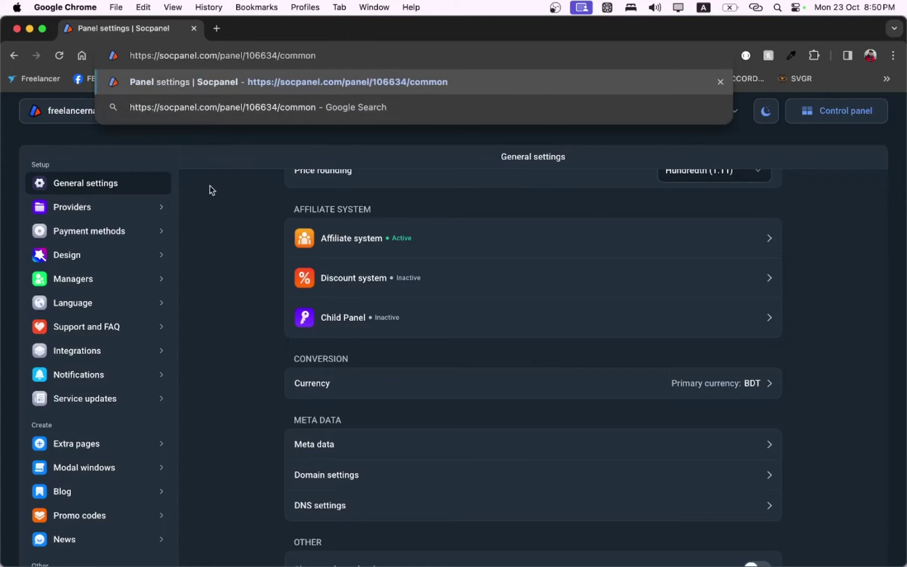
click(240, 228)
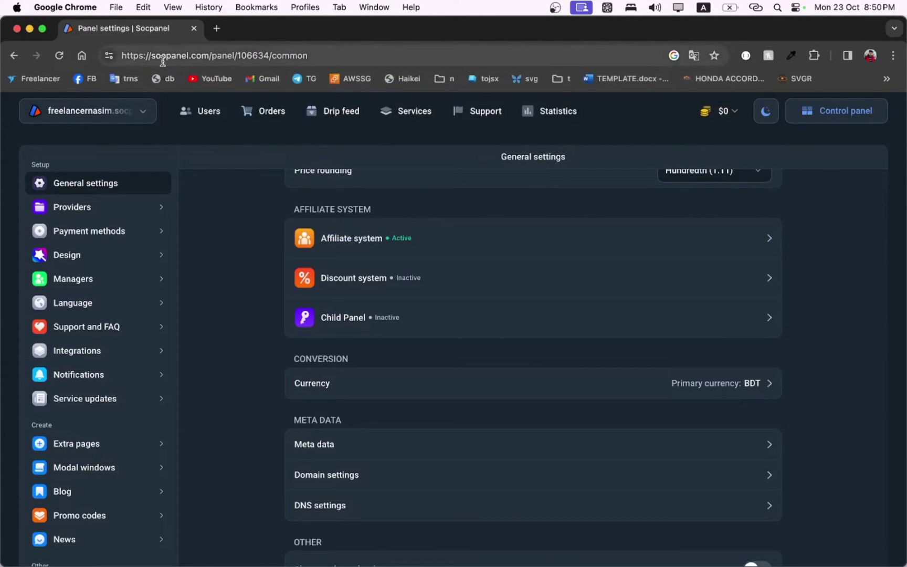
drag(152, 56, 211, 55)
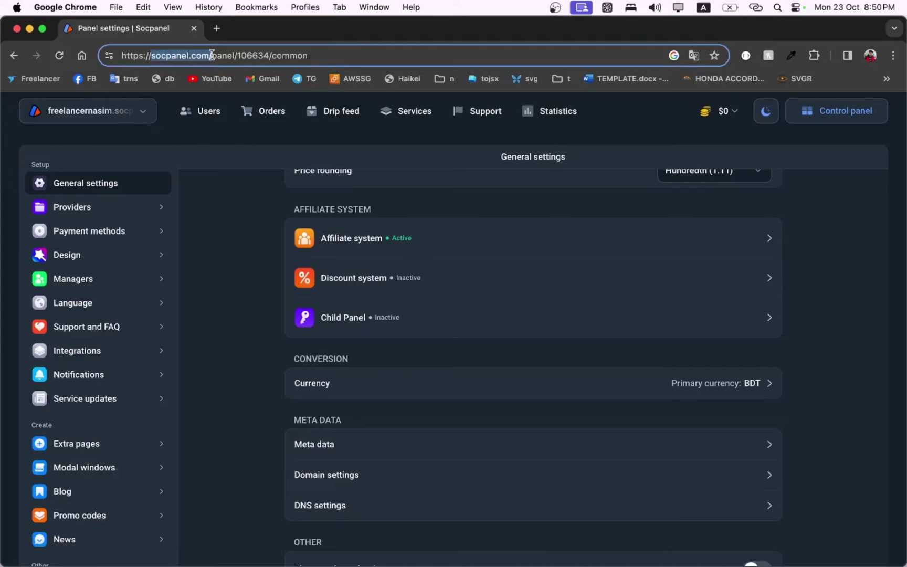
click(226, 248)
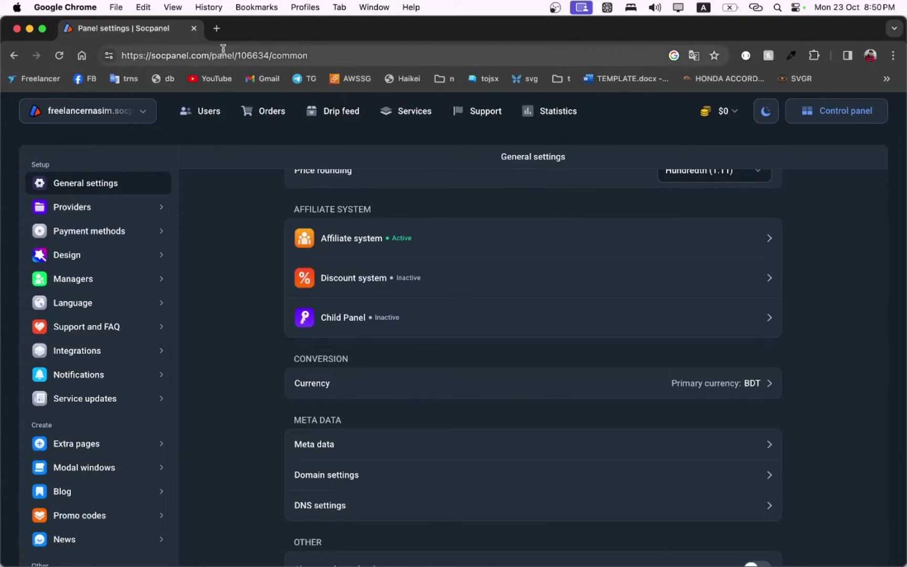
scroll(468, 412, down, 2)
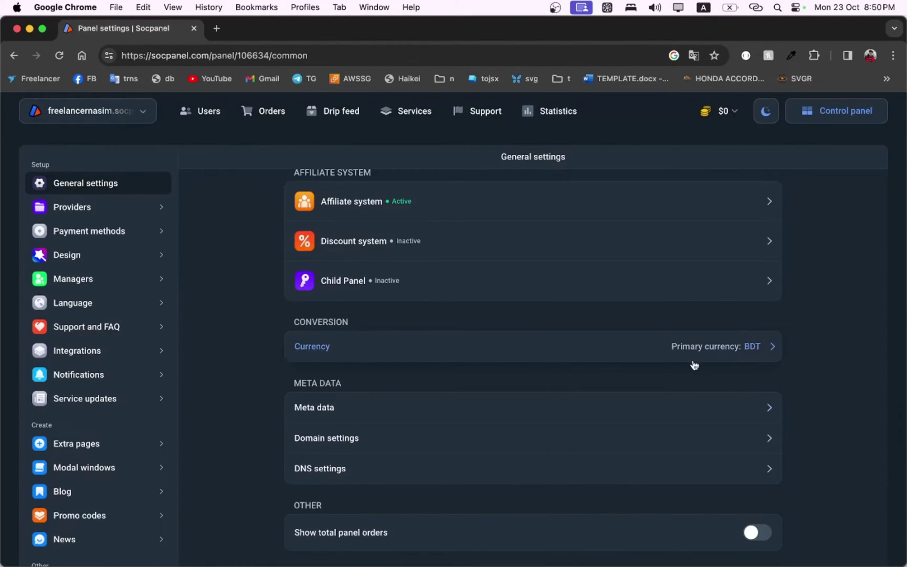
Step: Enter meta tags with the owner's brand name, 'SMM PANEL, Buy SSM Services', and copy them into Keywords
click(597, 412)
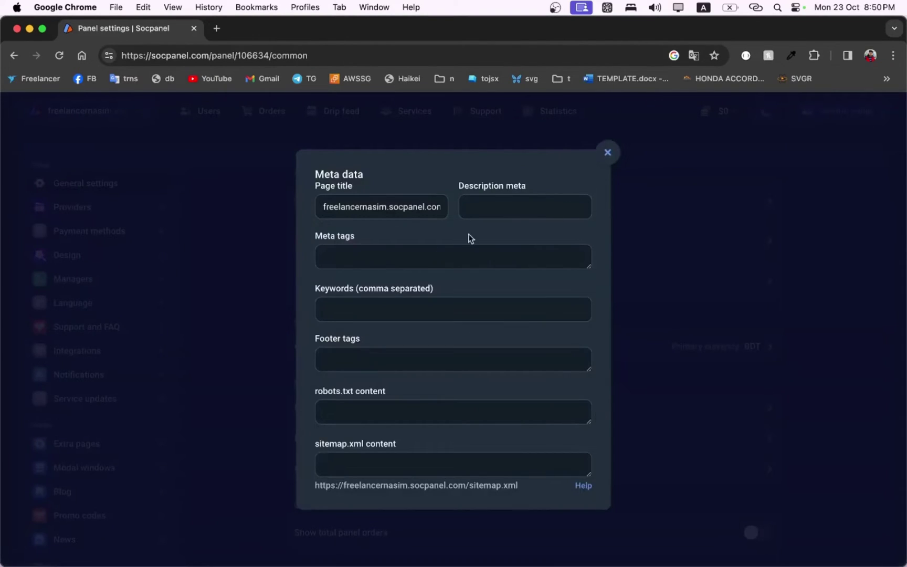
click(363, 266)
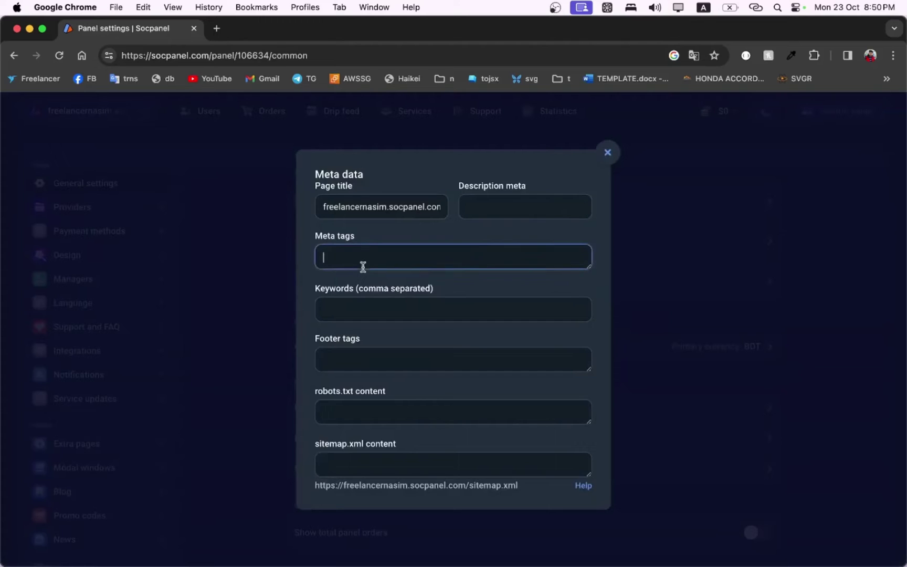
text(Free)
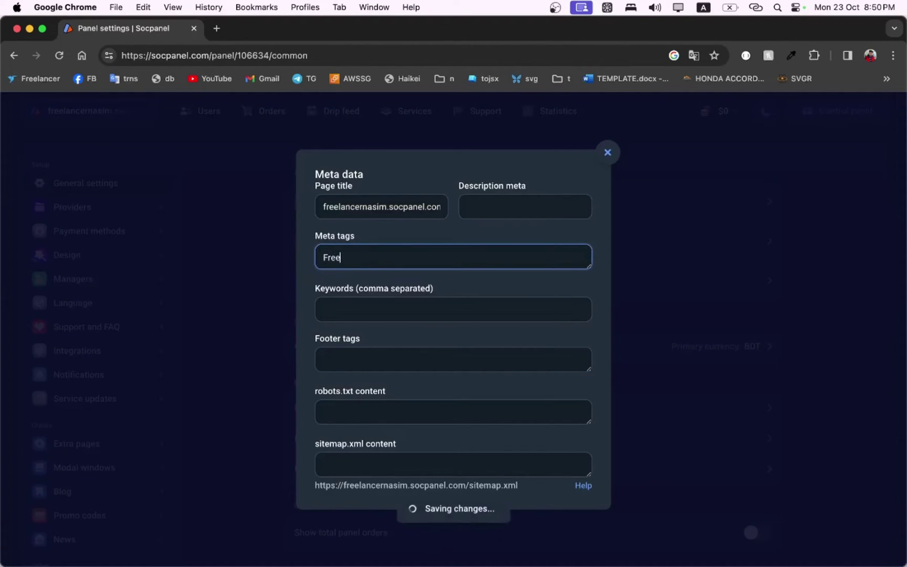
text(lancer Nasim)
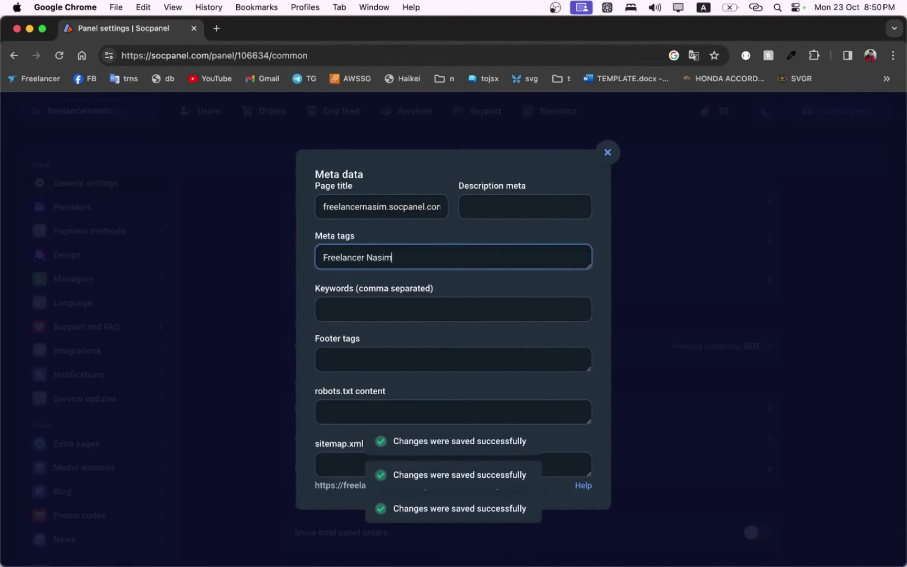
text(,)
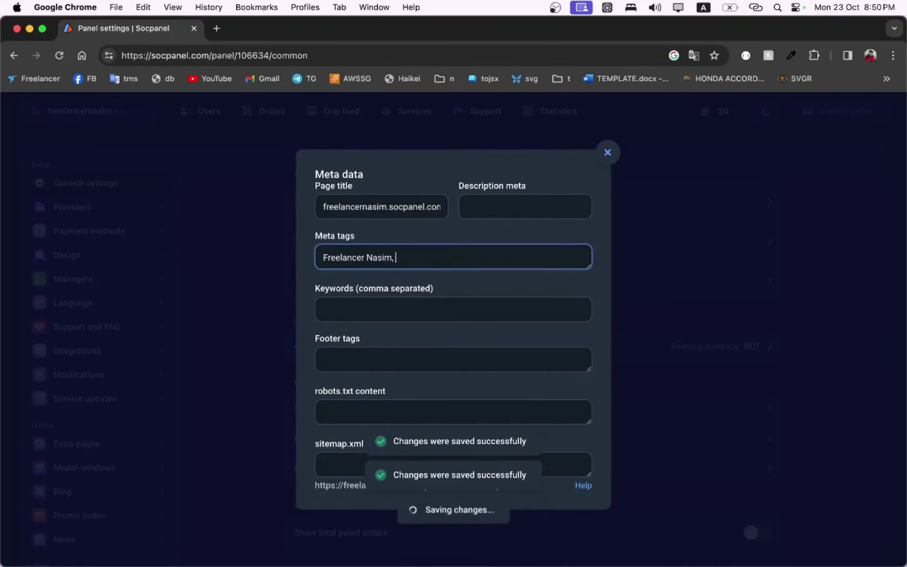
text( SMM PAN)
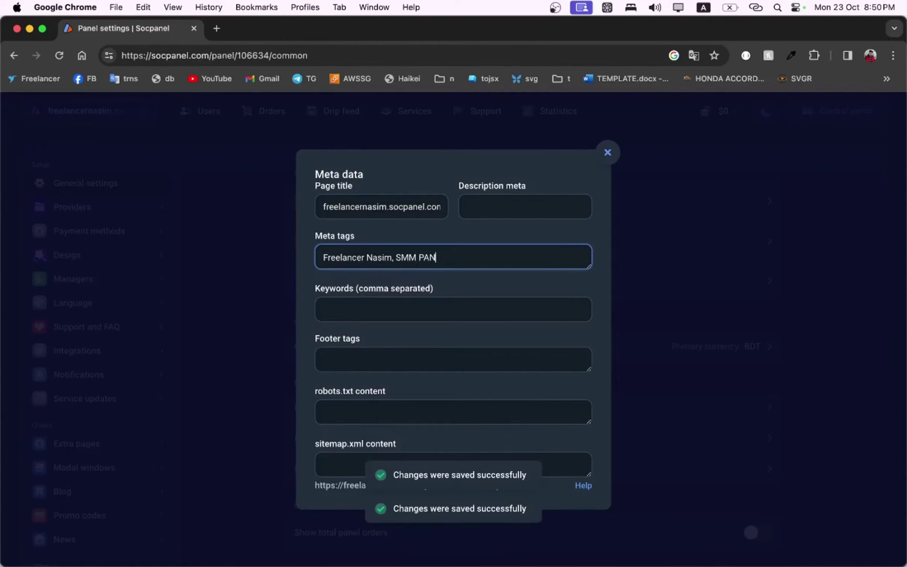
text(EL, Buy SSM Service)
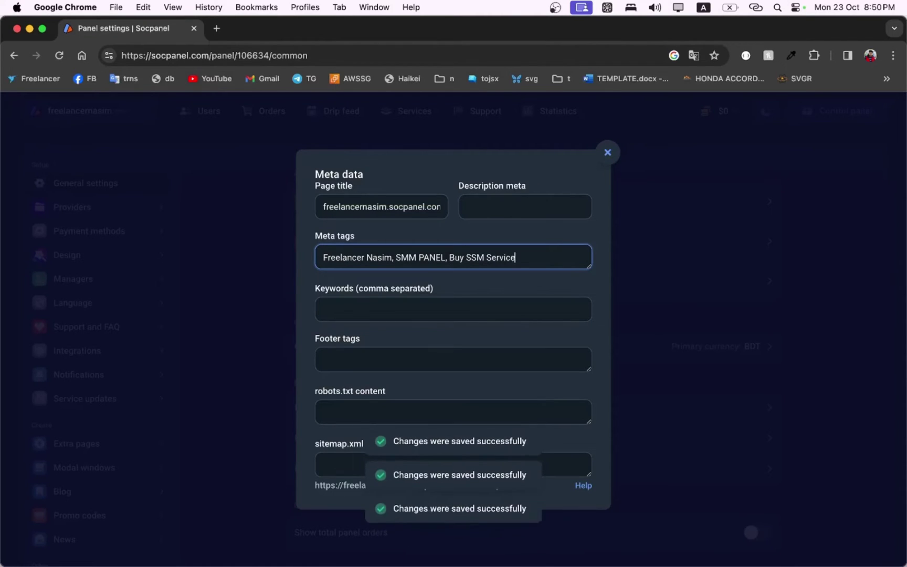
text(s fr)
key(BackSpace)
key(BackSpace)
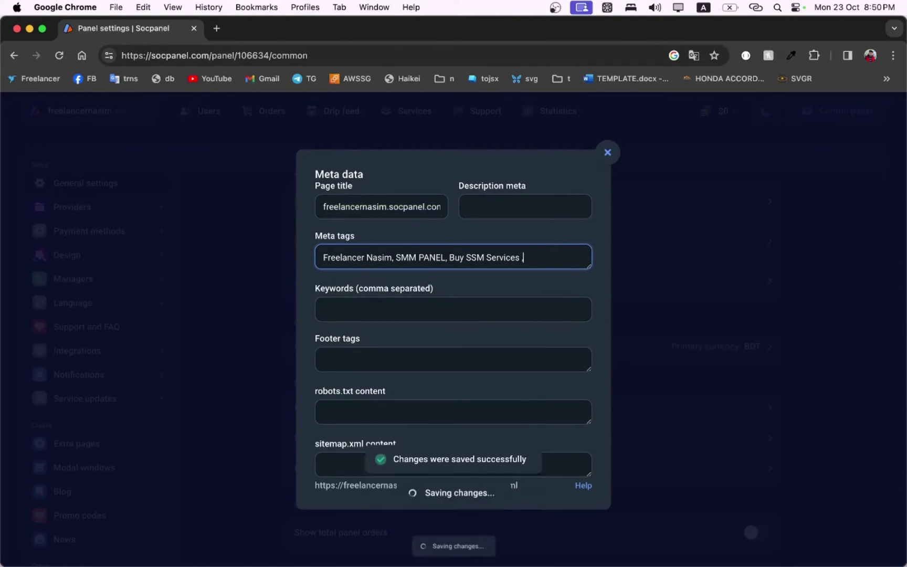
key(BackSpace)
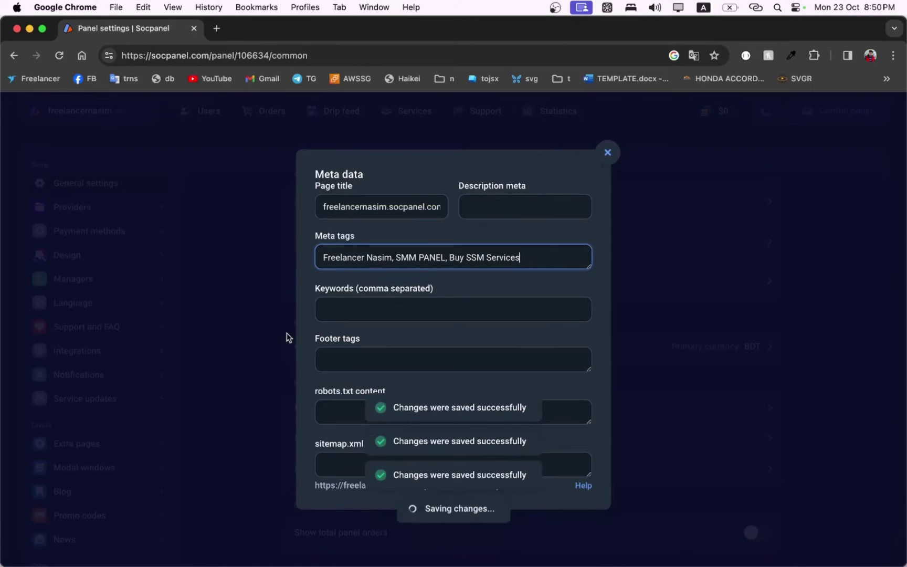
key(super+a)
key(super+c)
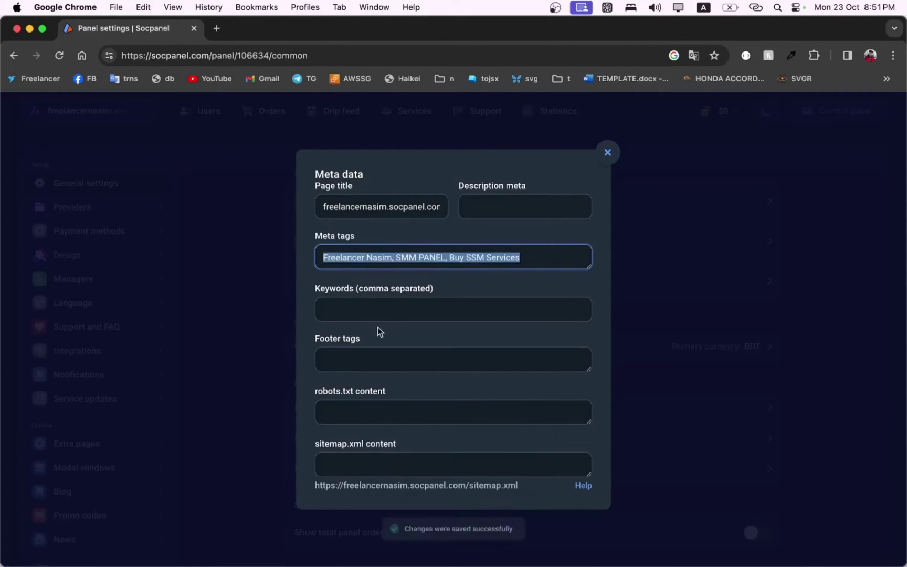
click(383, 312)
key(super+v)
Step: Set the footer tag to 'All Rights are reserved by' plus the owner's brand name, then close Meta data
click(372, 359)
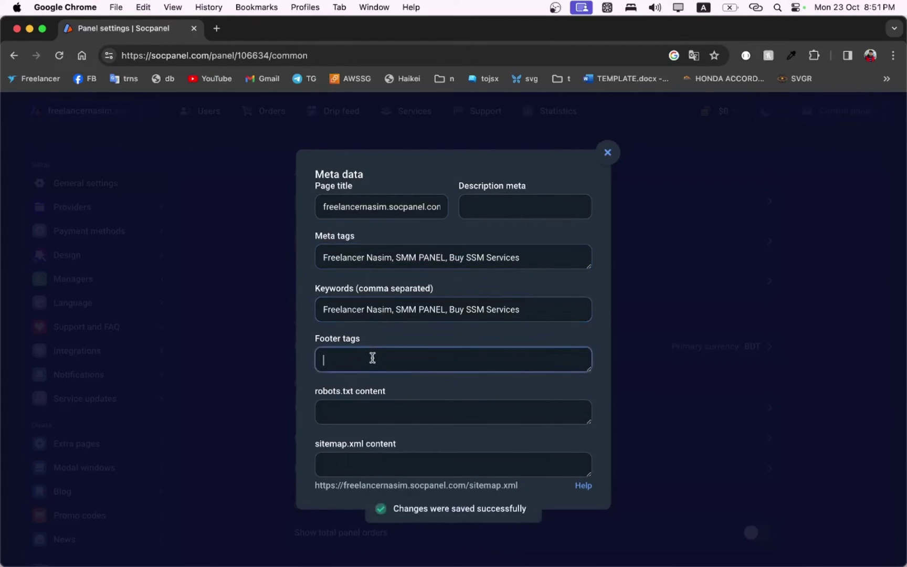
text(Freelancer Nasim)
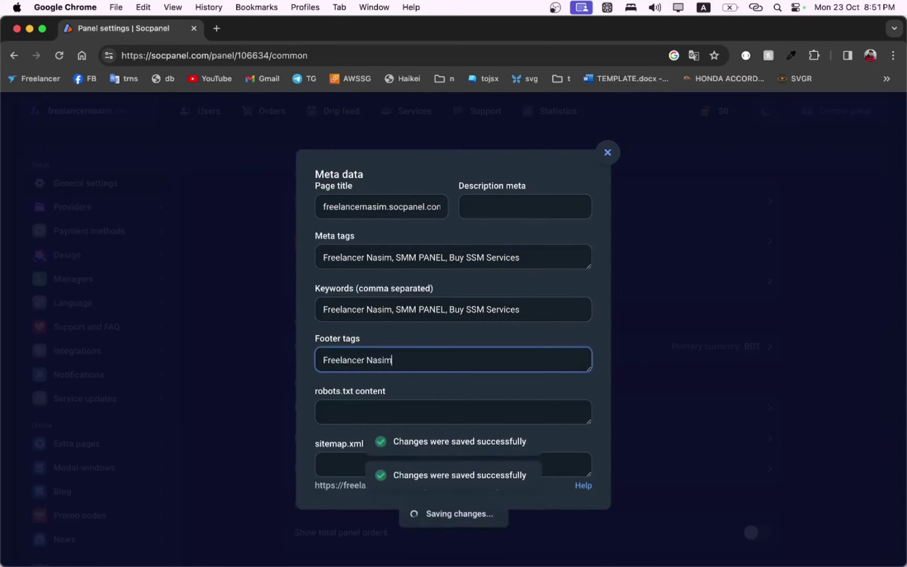
click(323, 360)
text(All R)
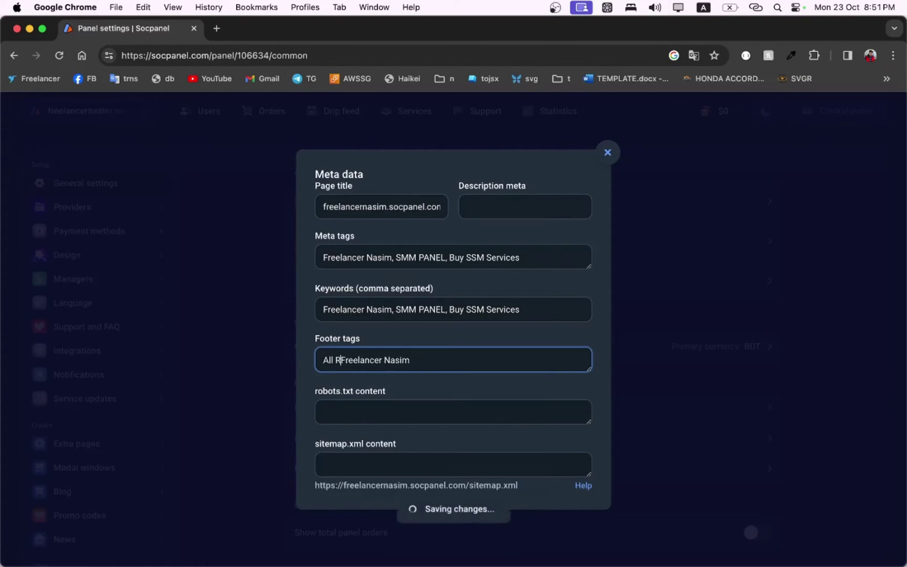
text(ights are )
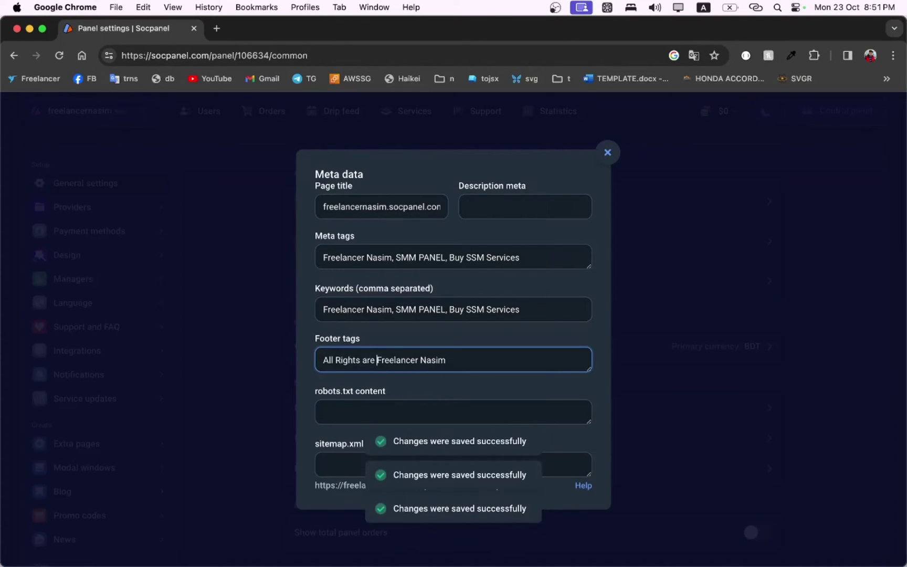
text(reserved b)
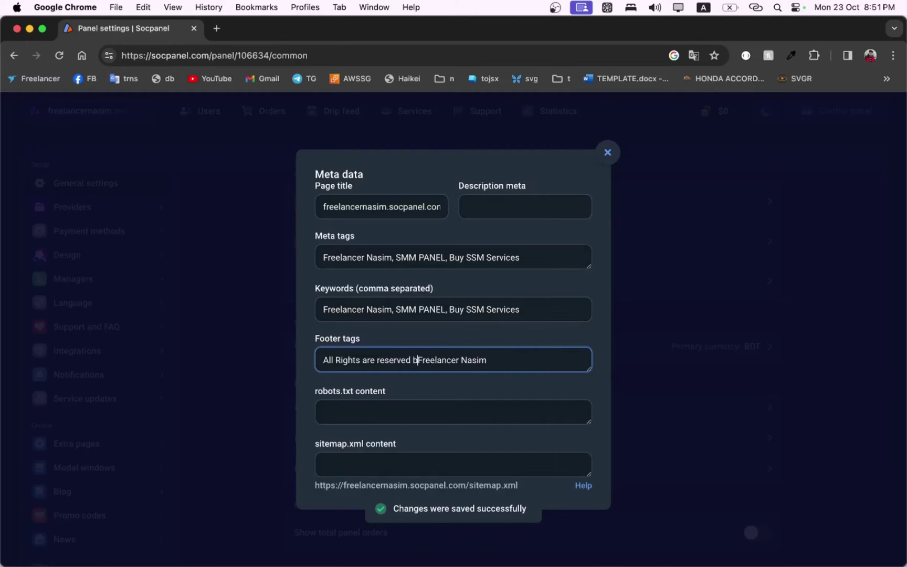
text(y)
click(365, 409)
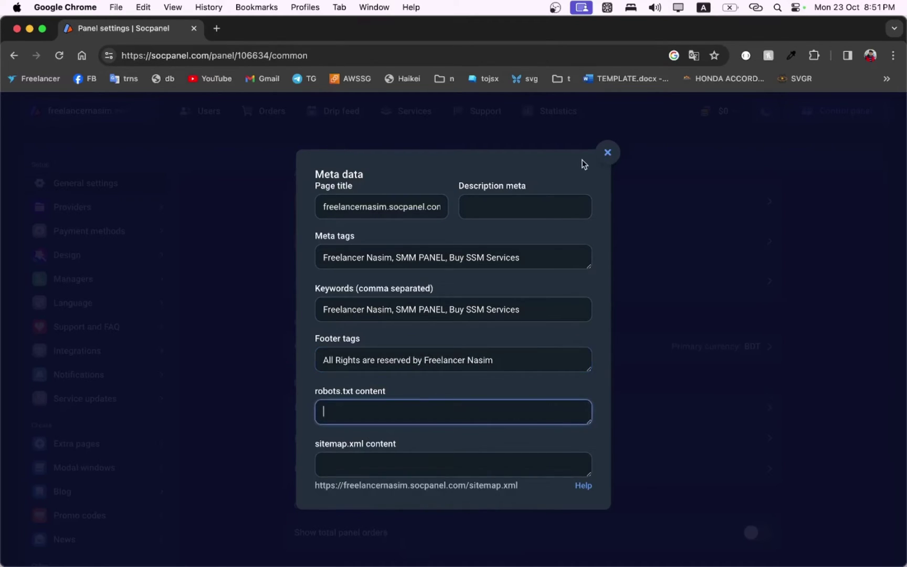
click(607, 153)
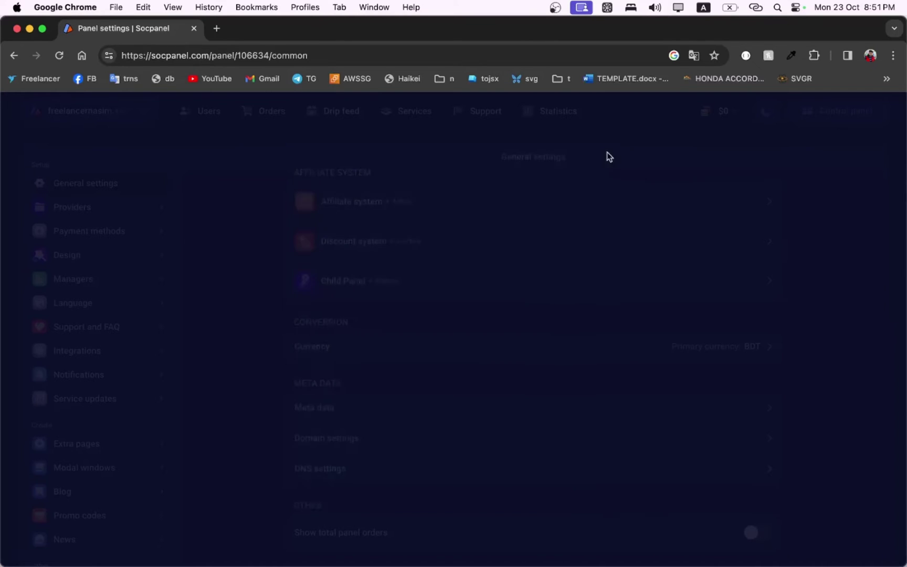
click(417, 412)
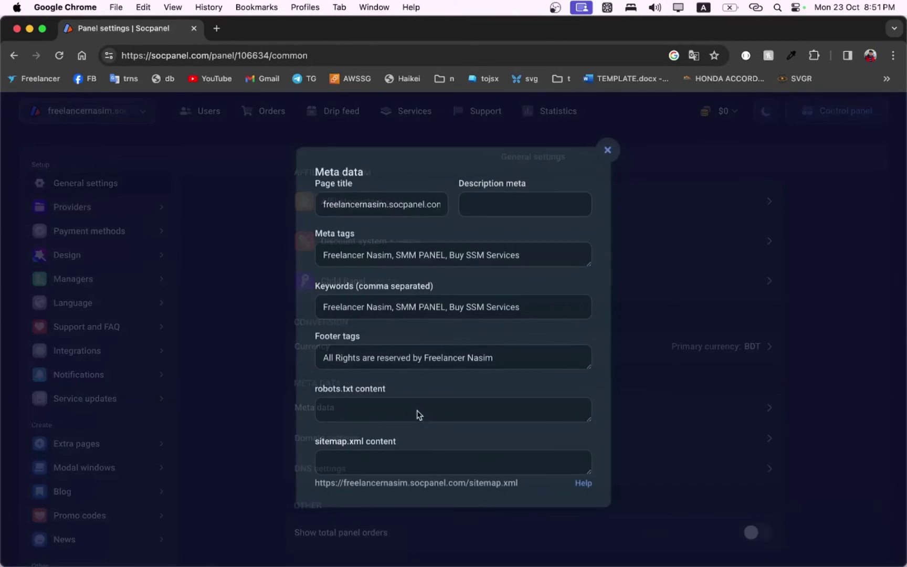
click(609, 152)
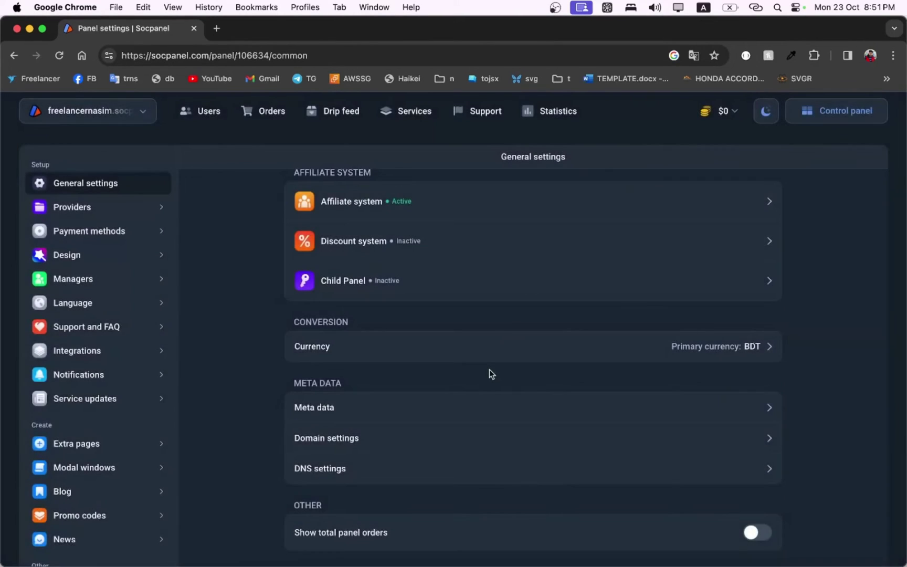
click(458, 441)
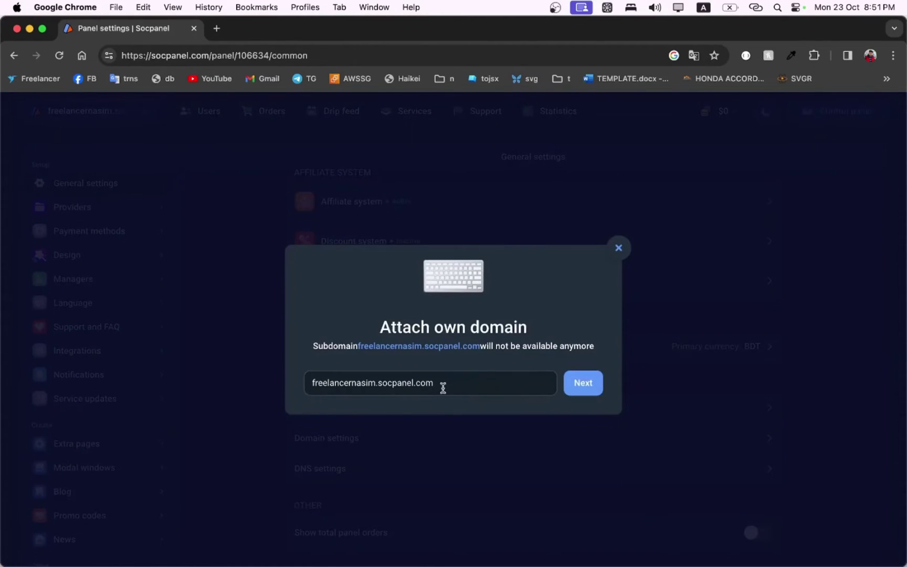
click(620, 247)
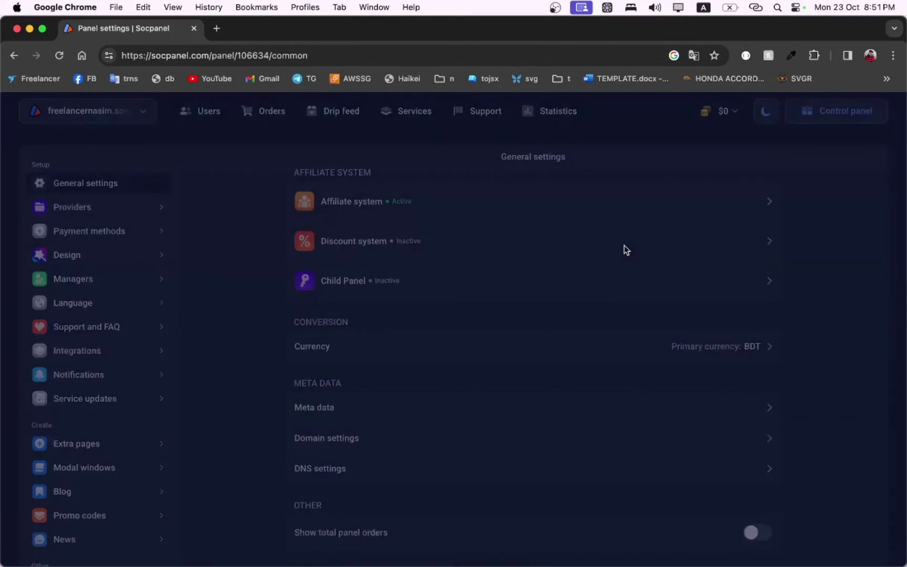
click(400, 473)
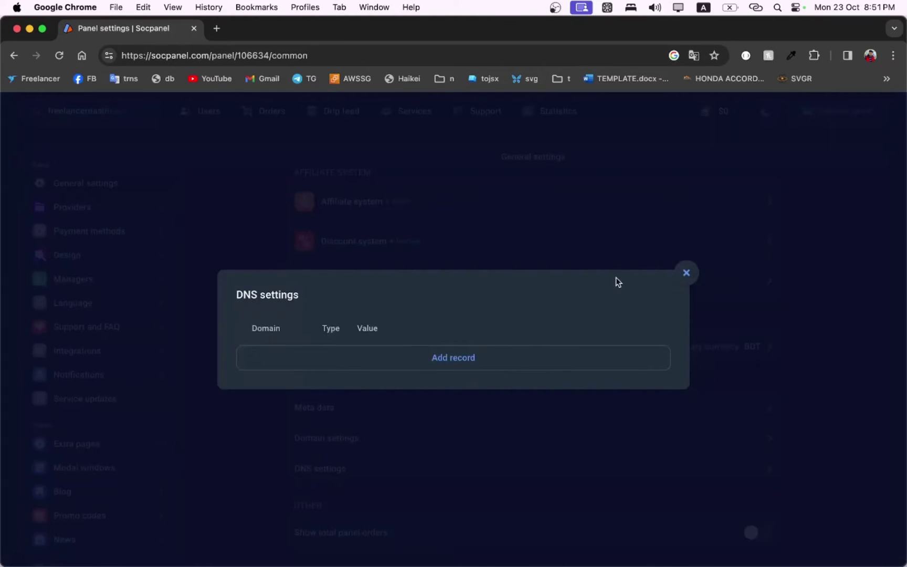
click(687, 273)
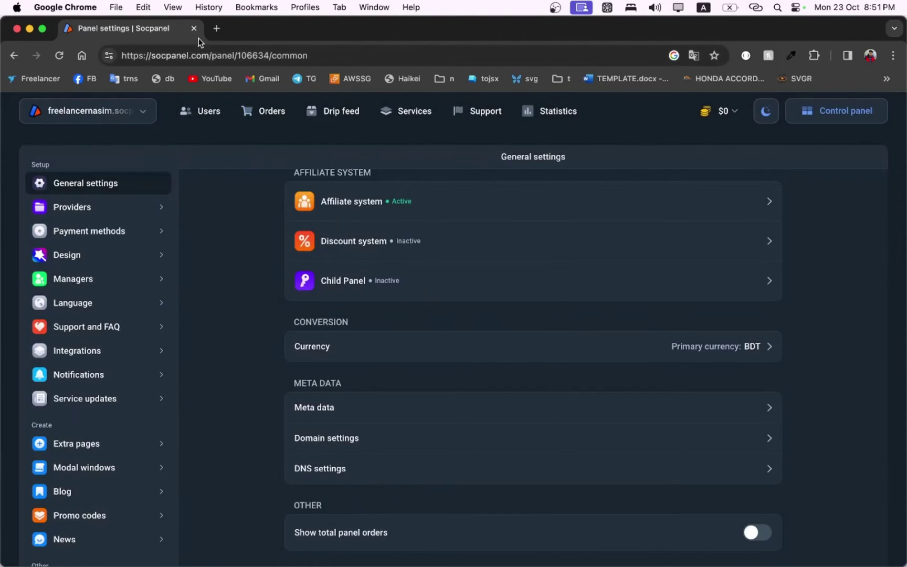
Step: Load the panel's freelancernasim.socpanel.com address in a new tab
click(216, 29)
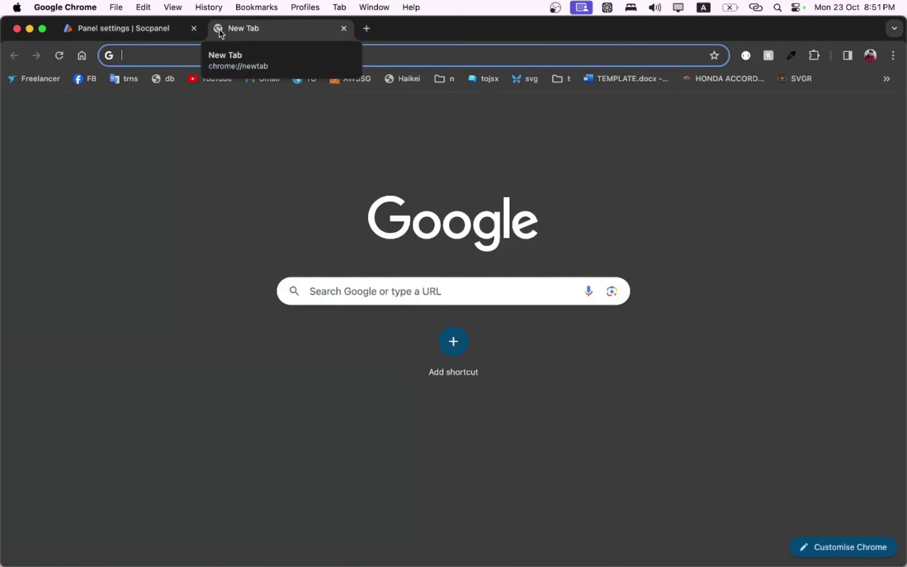
text(freel)
key(Right)
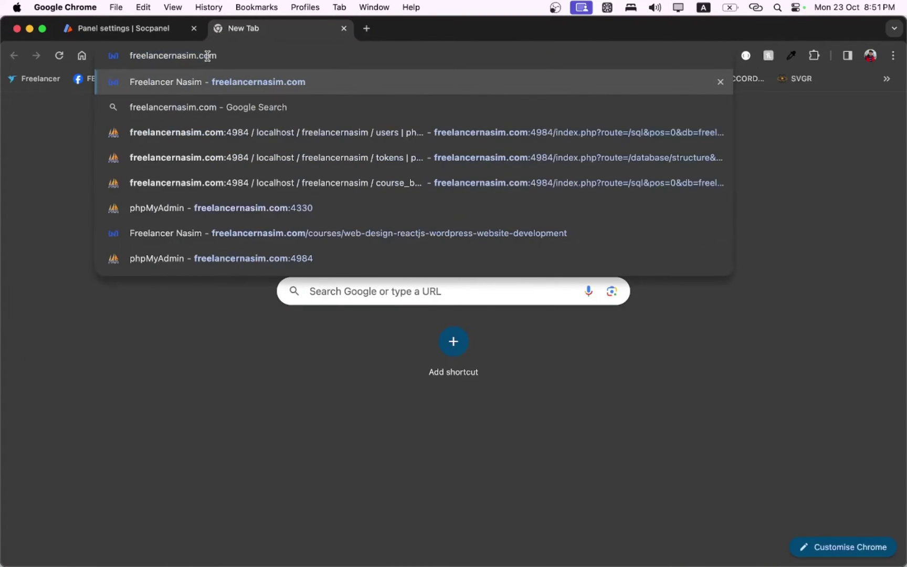
double_click(207, 55)
key(BackSpace)
key(BackSpace)
text(ssm.com)
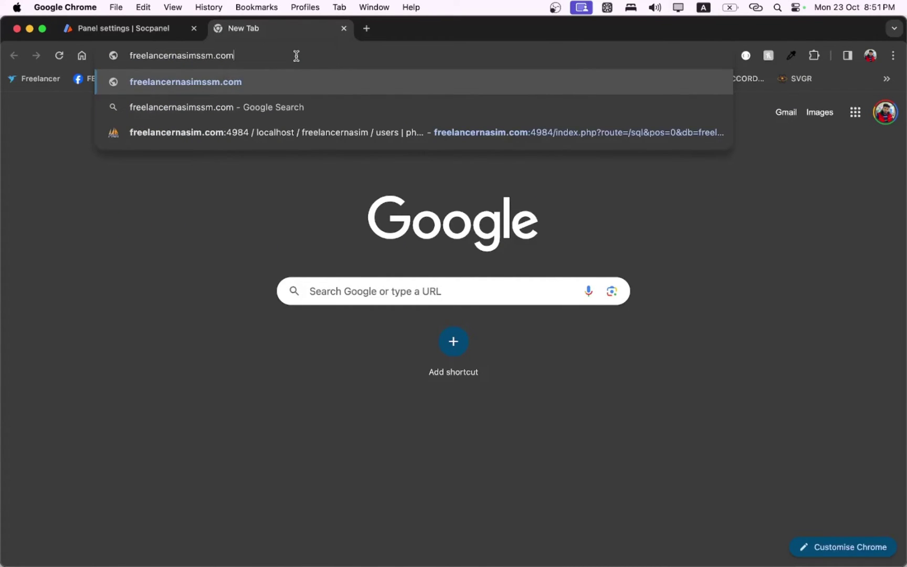
key(BackSpace)
key(BackSpace)
key(BackSpace)
key(BackSpace)
key(BackSpace)
key(BackSpace)
key(BackSpace)
text(.)
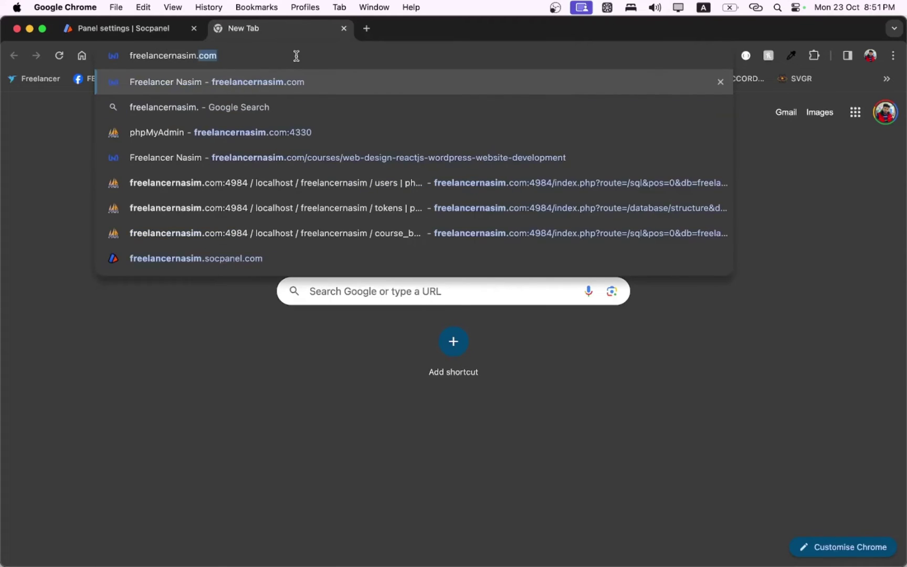
text(so)
key(Return)
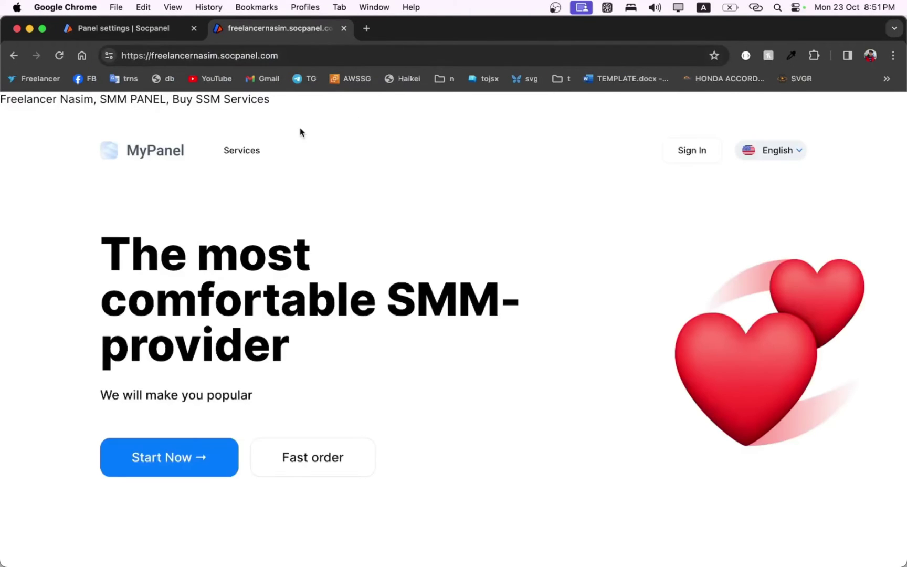
Step: Inspect the keyword line above the header and the all-rights-reserved footer credit
drag(12, 98, 230, 98)
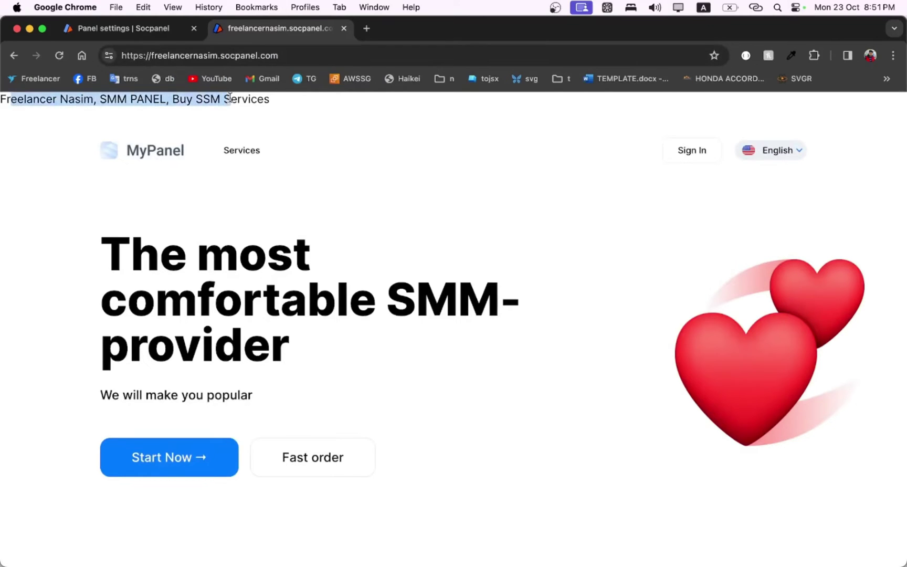
scroll(234, 226, down, 15)
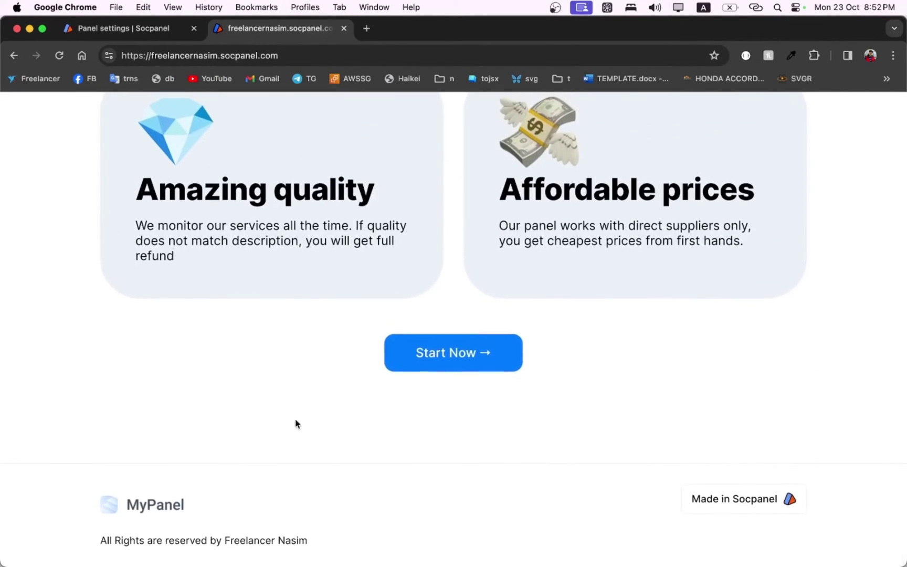
double_click(291, 544)
click(278, 374)
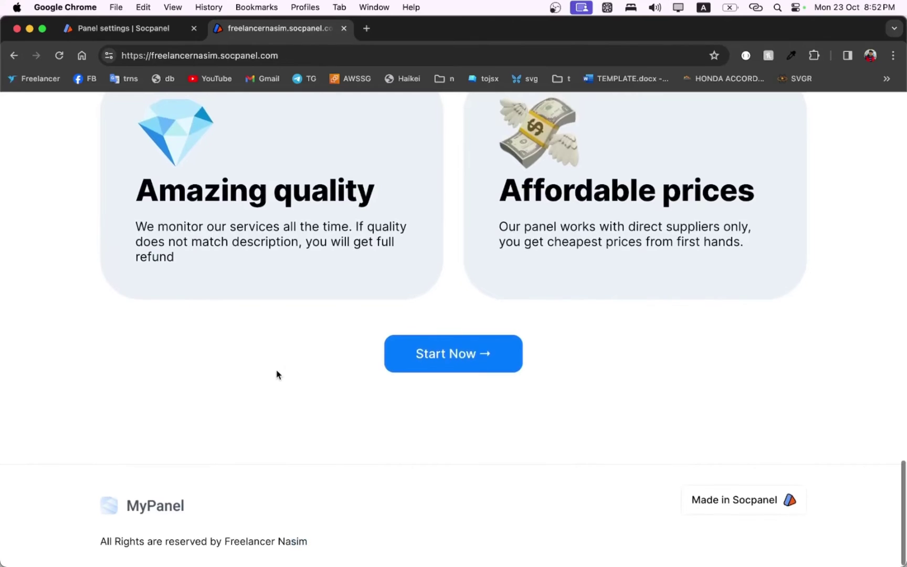
scroll(278, 374, up, 15)
drag(31, 98, 262, 102)
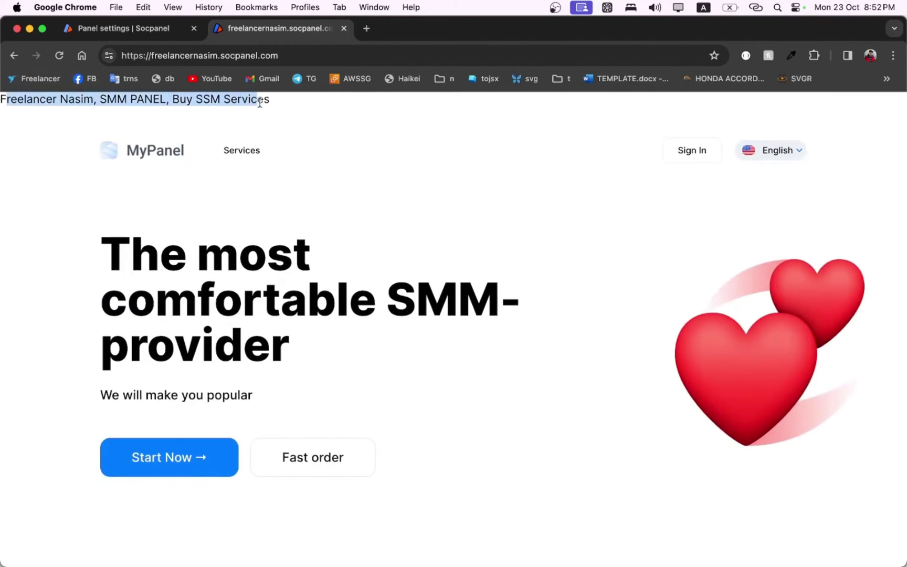
click(258, 101)
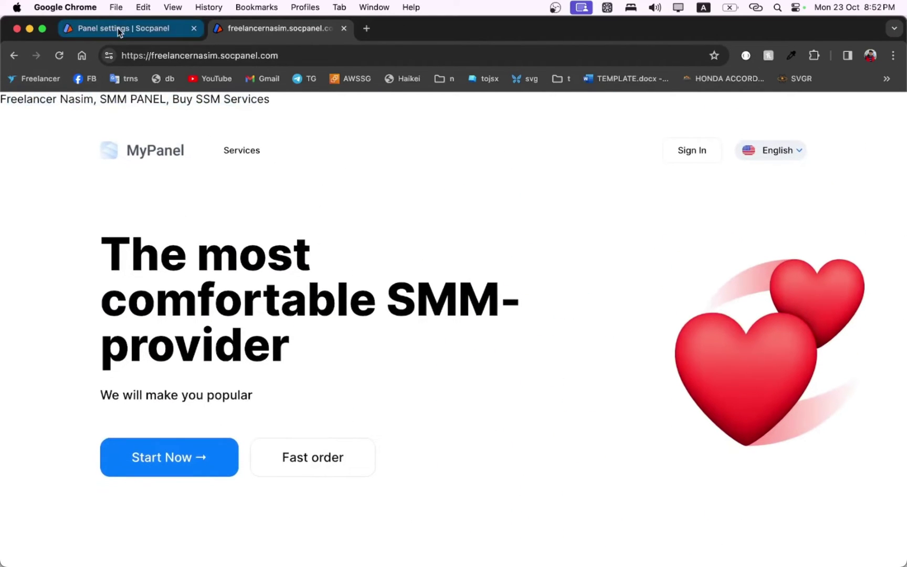
Step: Reopen Meta data and delete all of the Meta tags text
click(117, 28)
scroll(473, 385, up, 7)
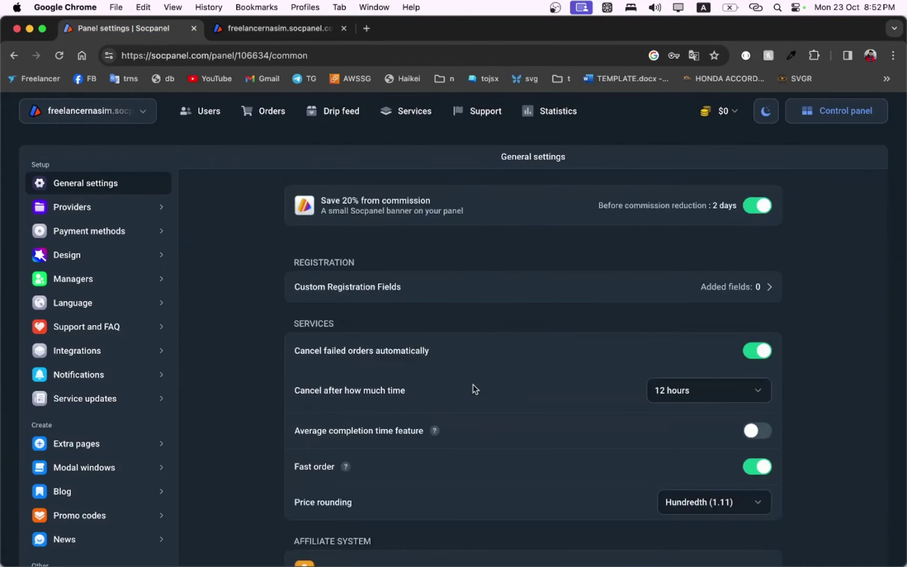
scroll(473, 385, down, 7)
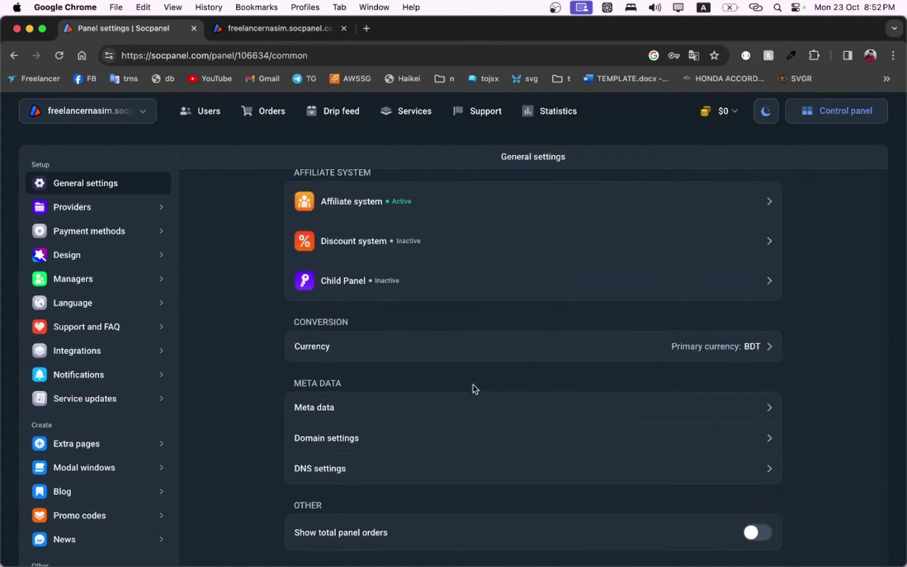
click(450, 412)
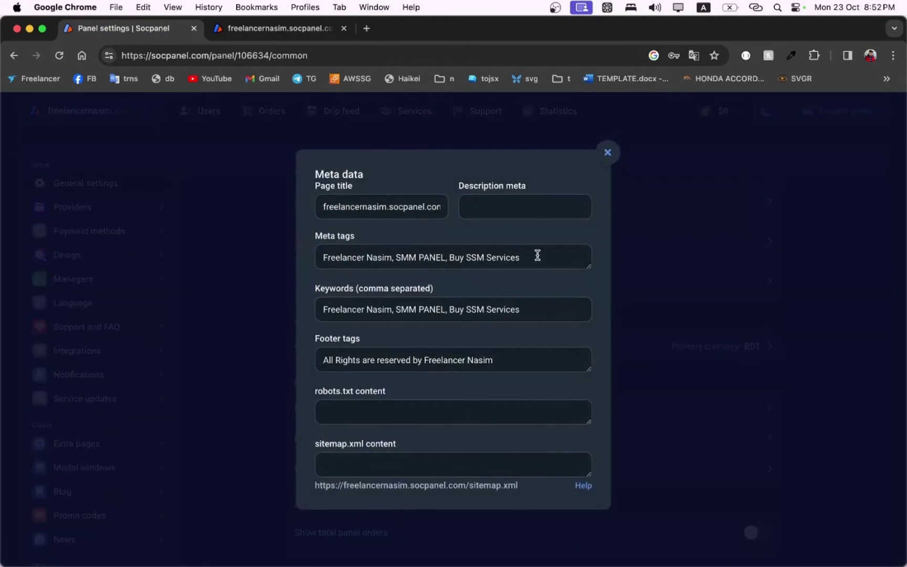
drag(549, 255, 310, 252)
key(BackSpace)
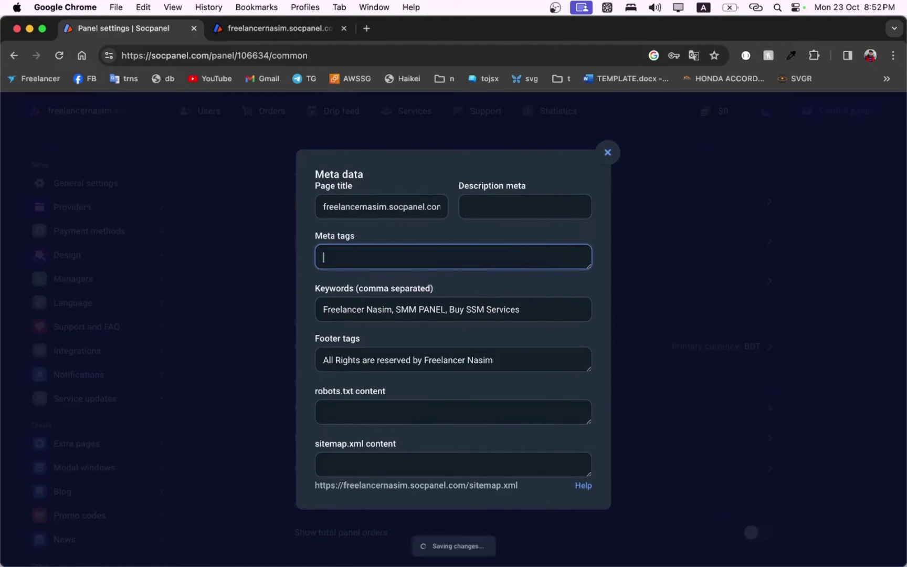
Step: Reload the public site to confirm the keyword line is gone, then close Meta data
click(284, 31)
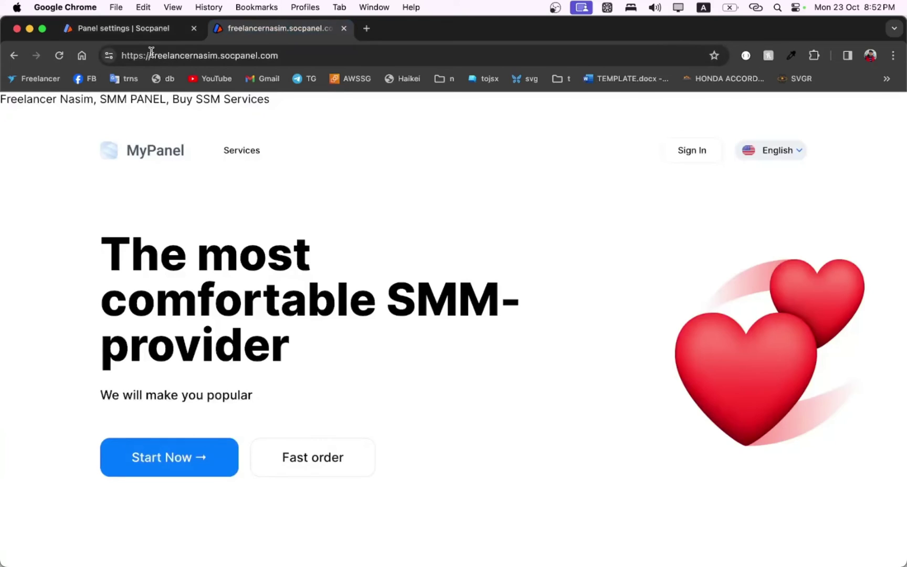
click(59, 55)
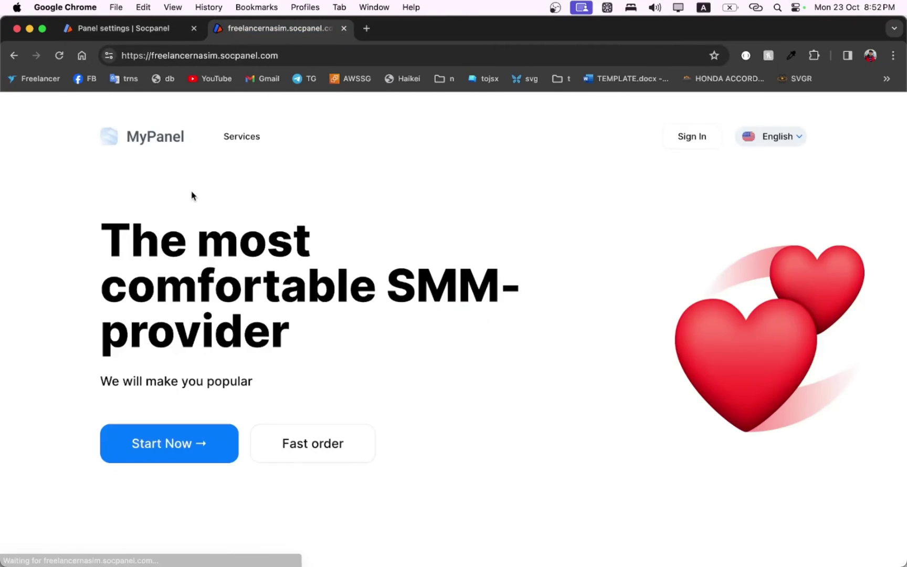
scroll(295, 269, down, 10)
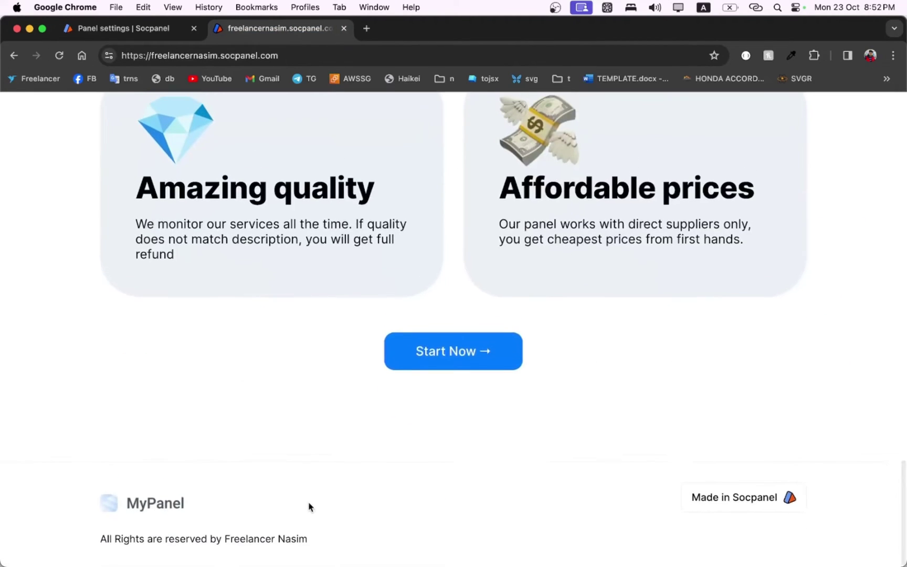
drag(307, 541, 258, 538)
click(399, 488)
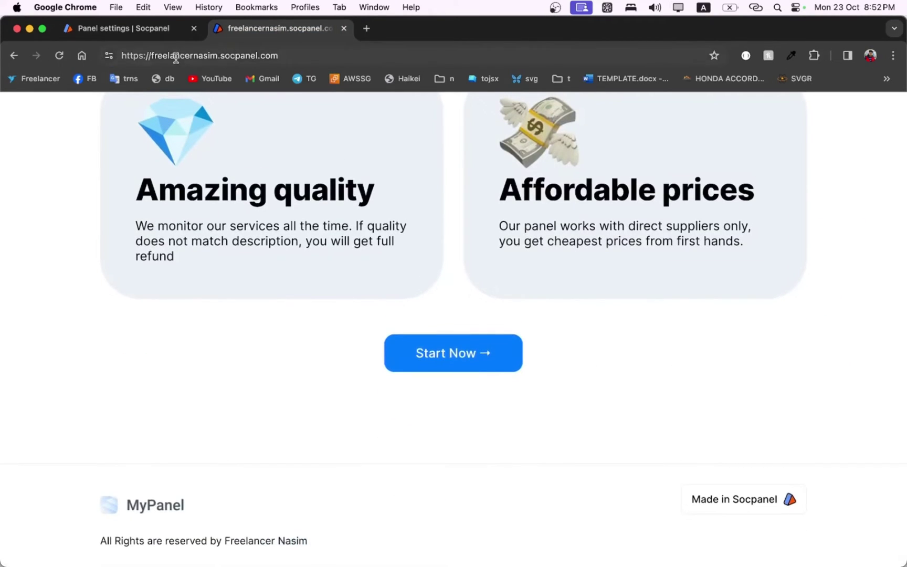
click(161, 29)
click(608, 153)
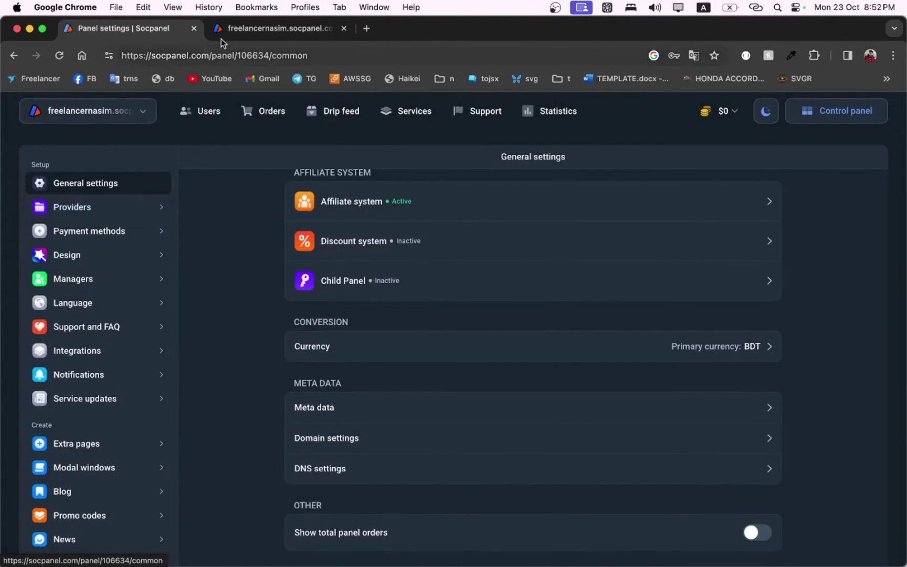
Step: Review the public site's Services list, then open Providers from the settings sidebar
click(249, 27)
scroll(411, 297, up, 15)
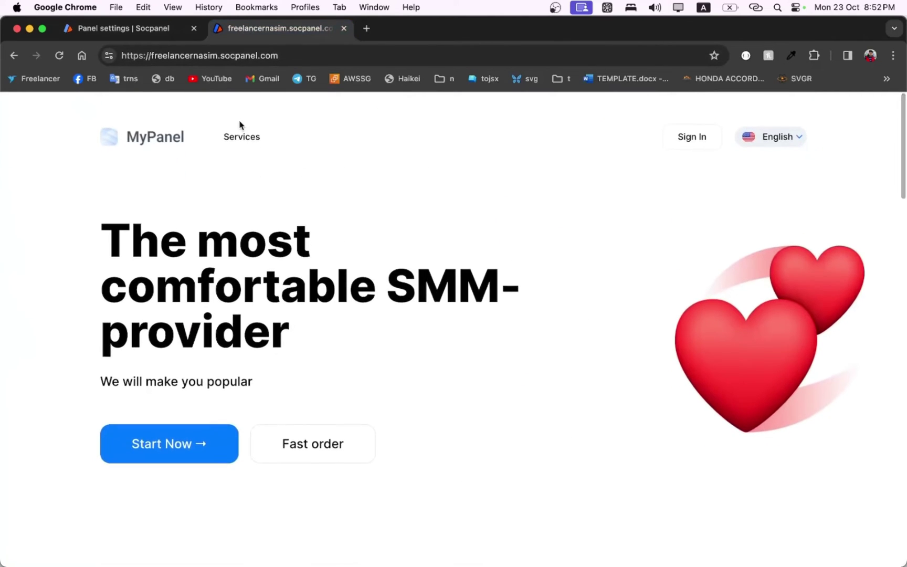
click(245, 138)
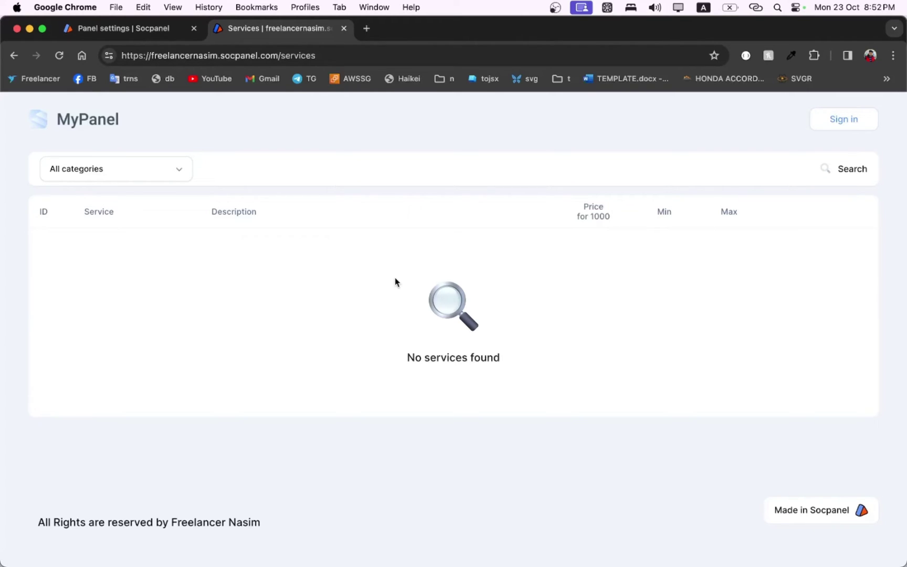
click(157, 29)
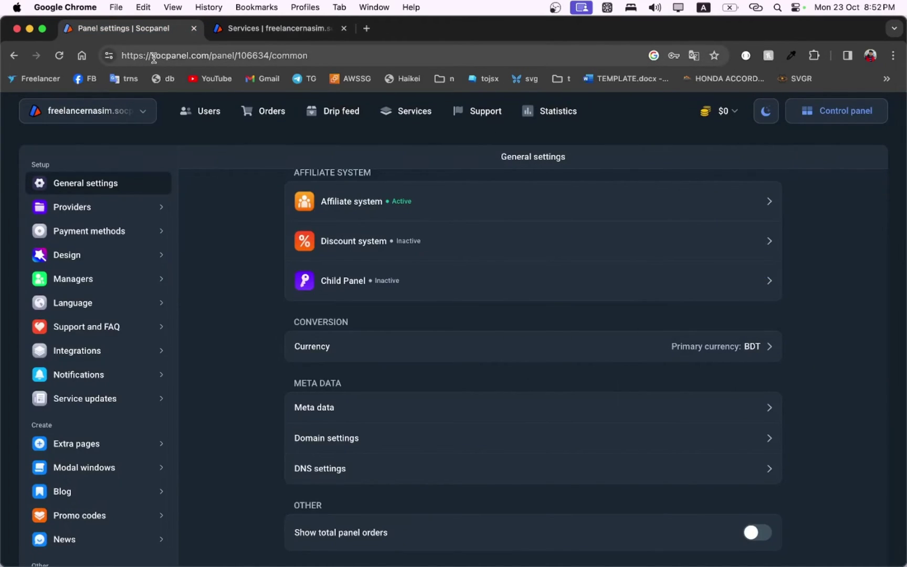
drag(152, 55, 208, 56)
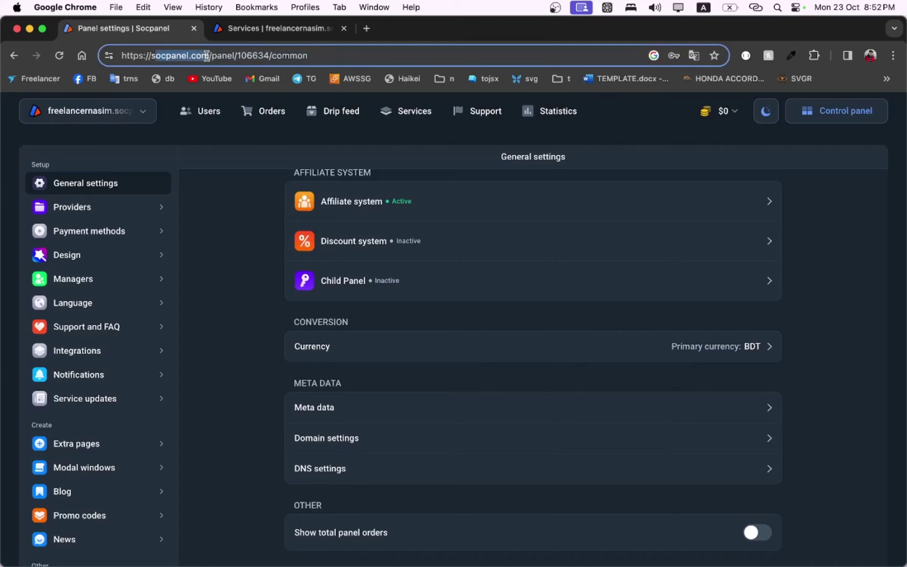
click(235, 226)
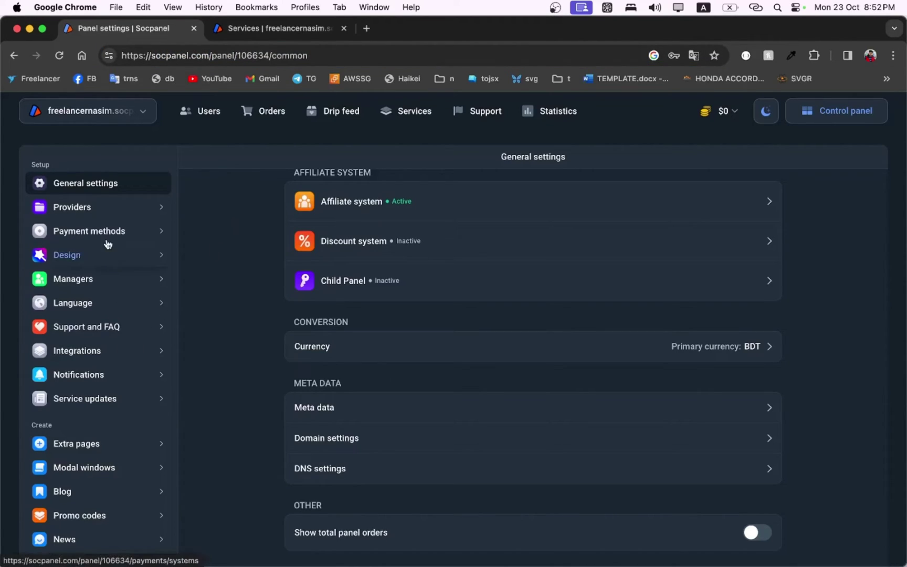
click(87, 208)
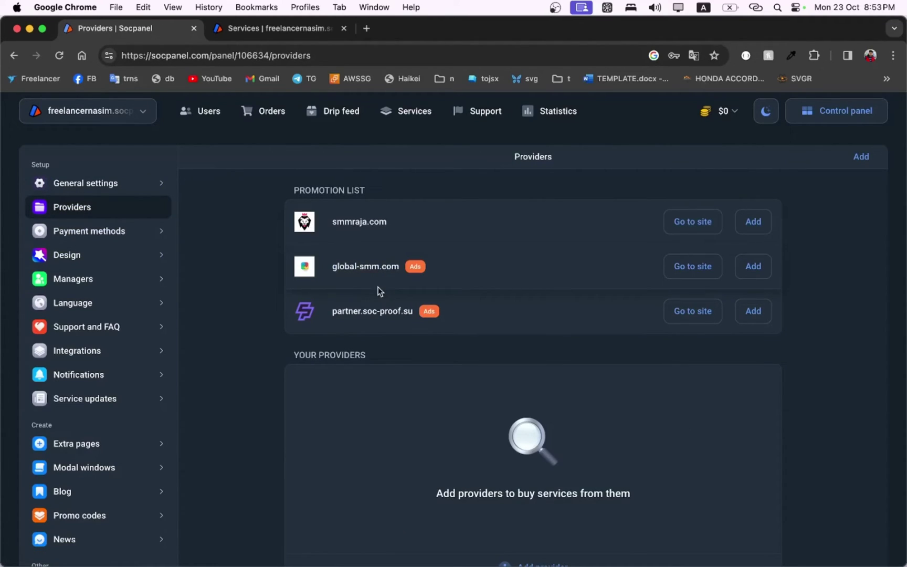
Step: Browse the direct providers catalogue and open Telegram Members [500K] [R72] at $0.33 per 1000
click(421, 116)
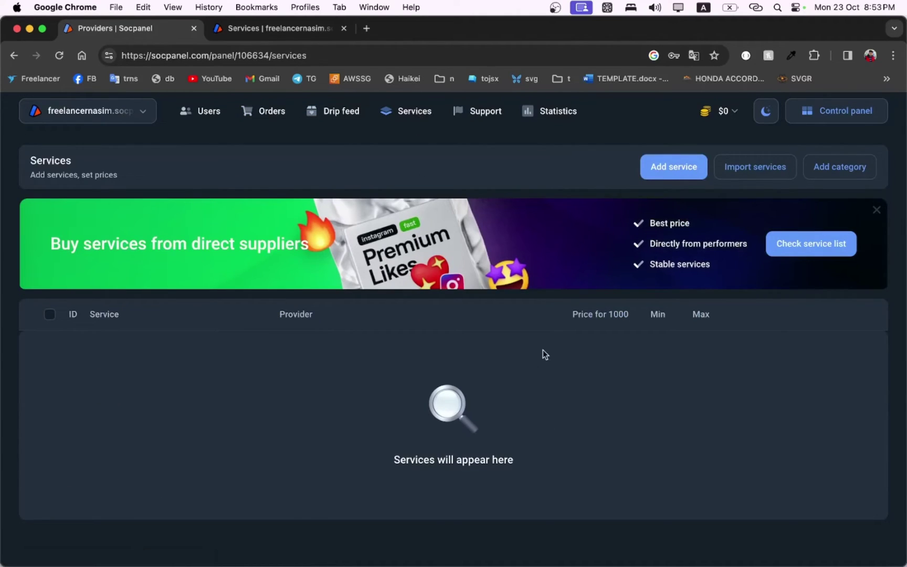
click(877, 211)
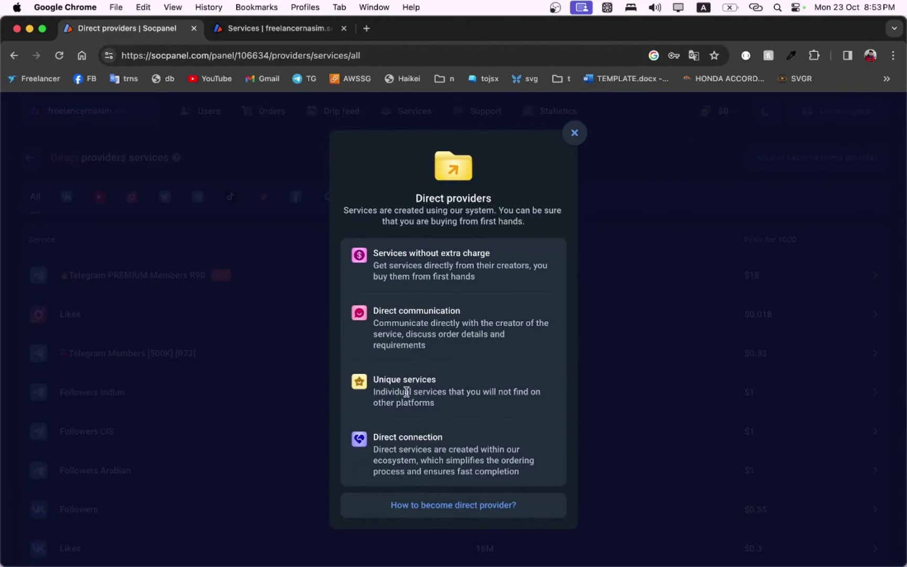
click(574, 132)
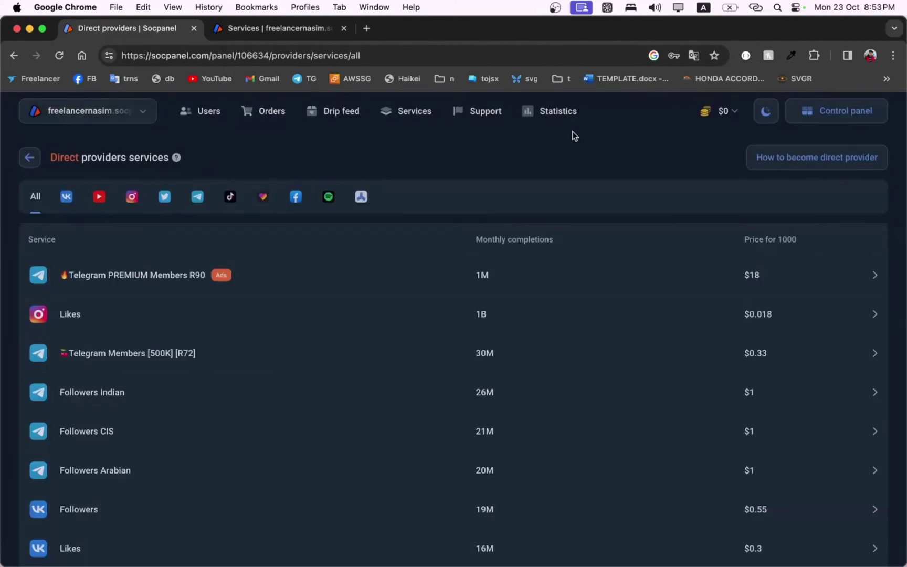
scroll(336, 366, down, 1)
scroll(337, 366, up, 1)
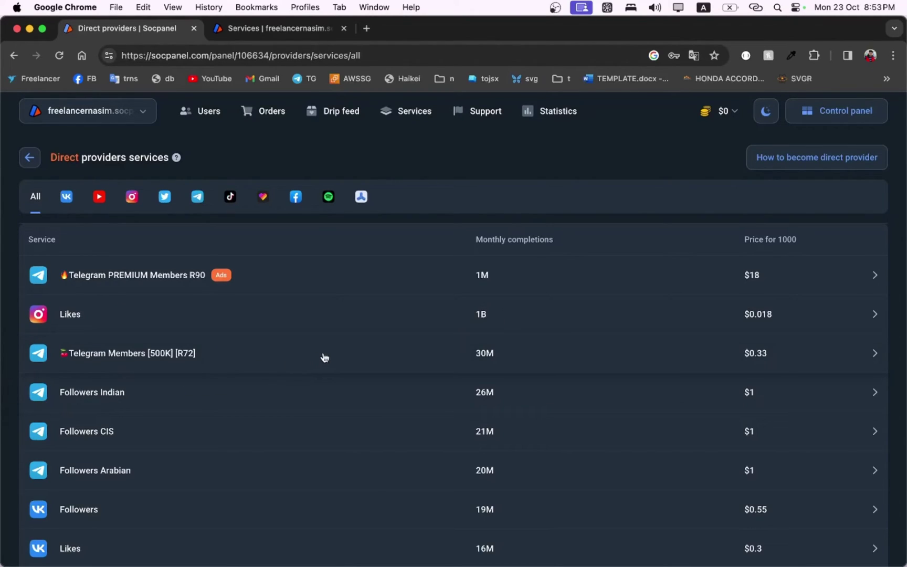
click(325, 358)
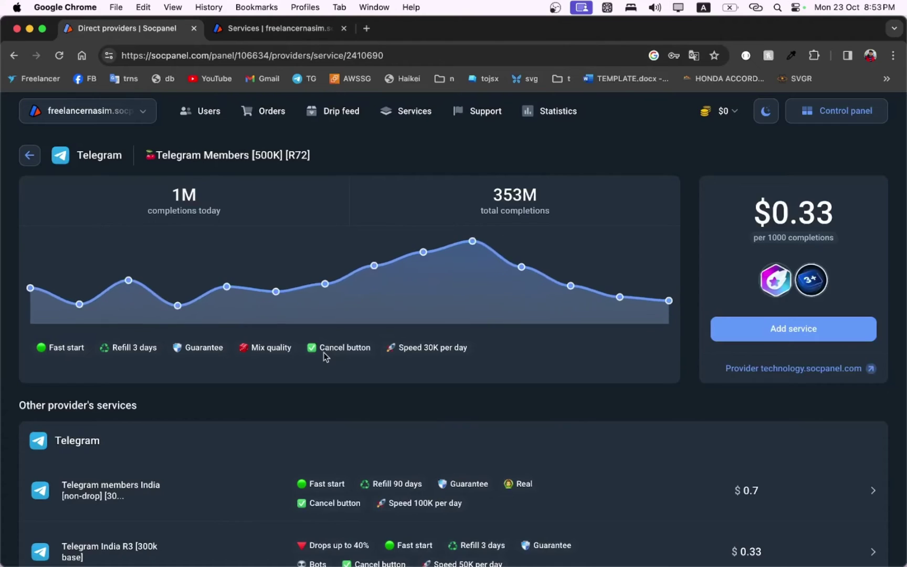
mouse_move(468, 245)
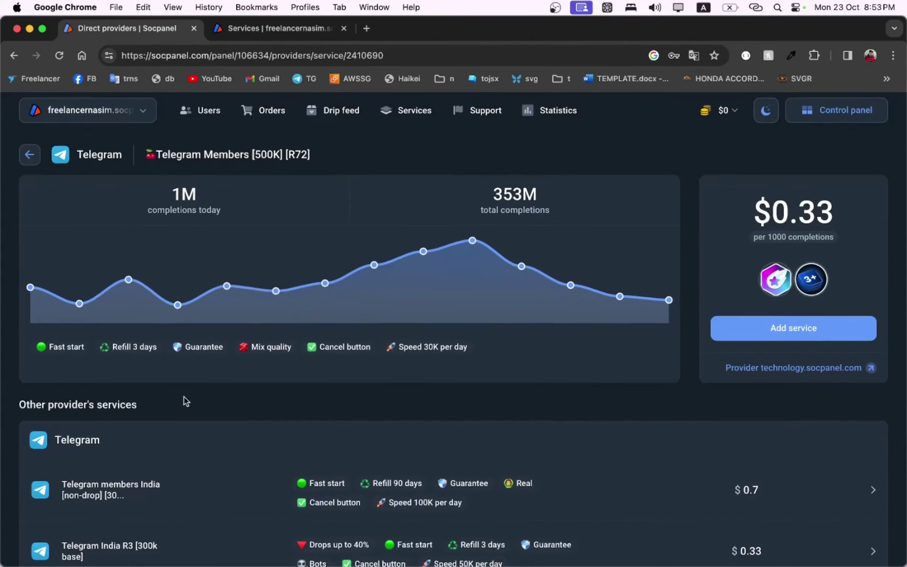
scroll(184, 396, down, 1)
scroll(183, 397, up, 1)
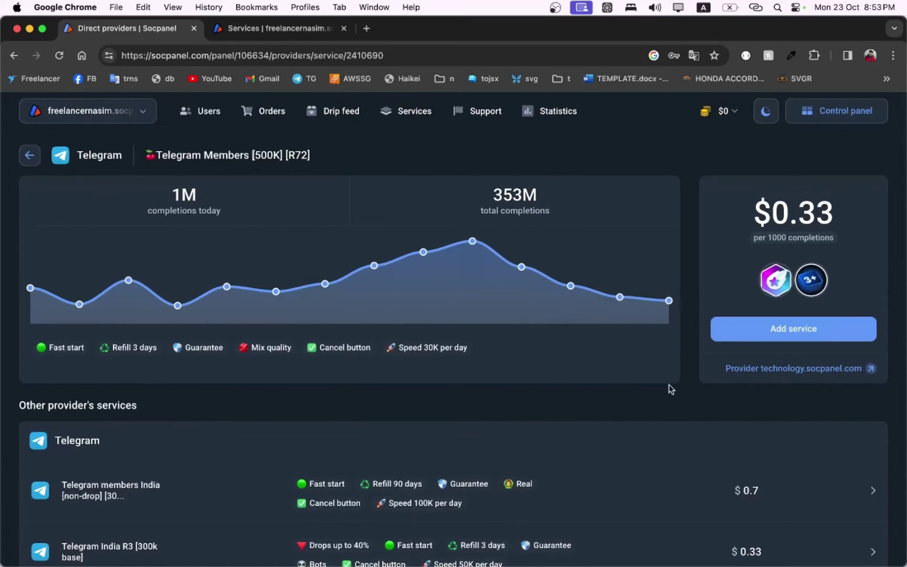
mouse_move(264, 327)
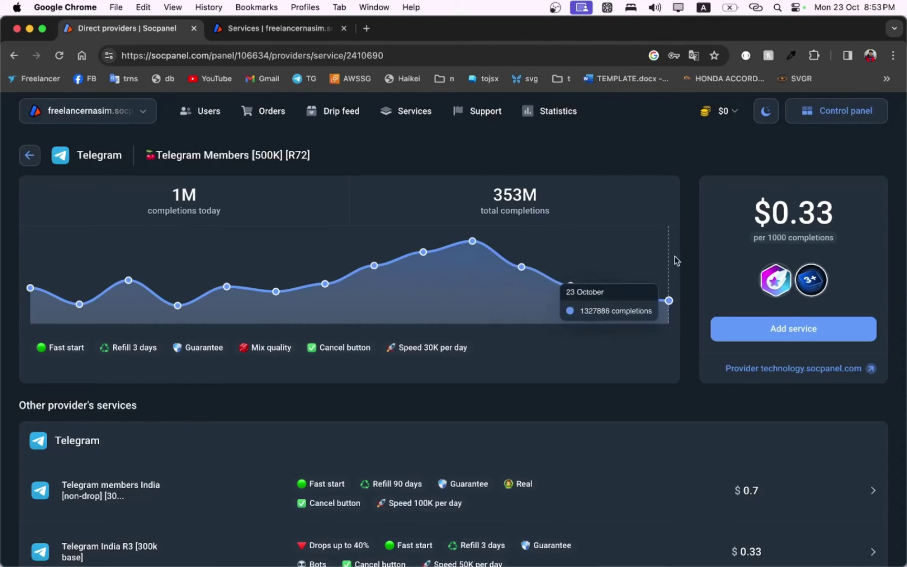
Step: Connect to technology.socpanel.com, add Telegram Members [500K] [R72] under Other, and review its actions
click(791, 331)
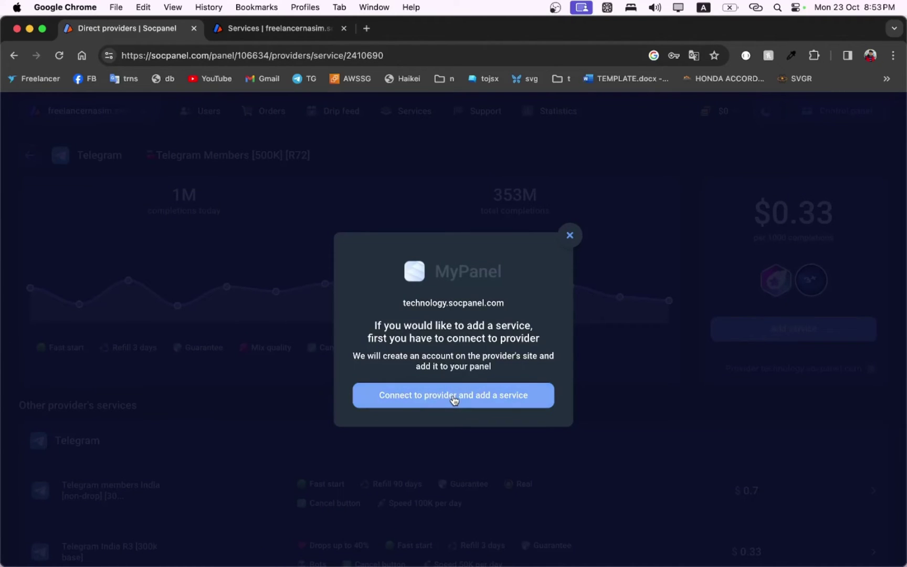
click(454, 399)
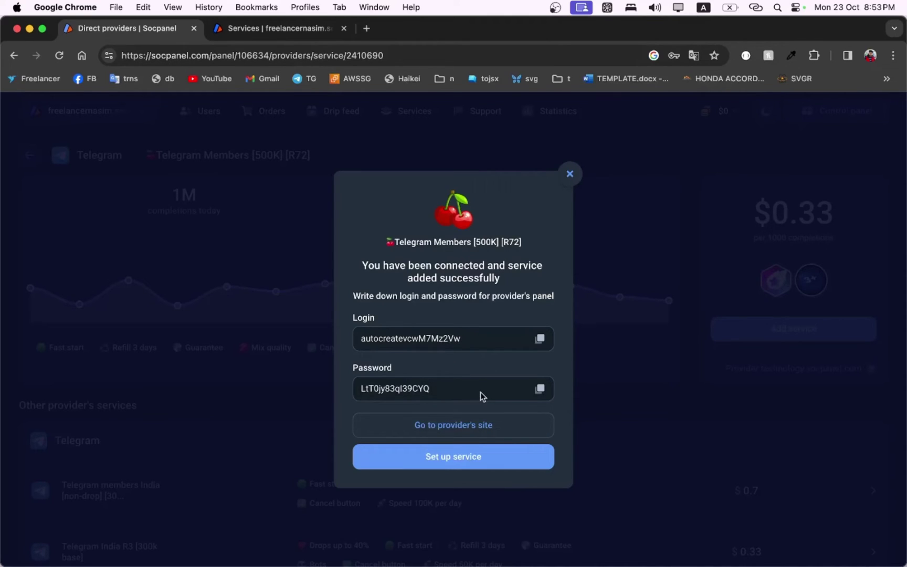
click(453, 462)
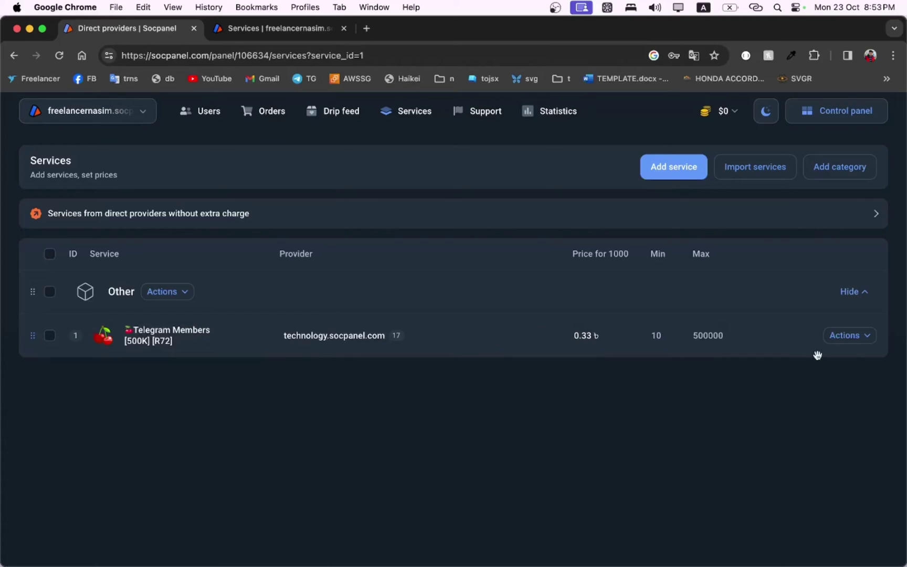
click(861, 339)
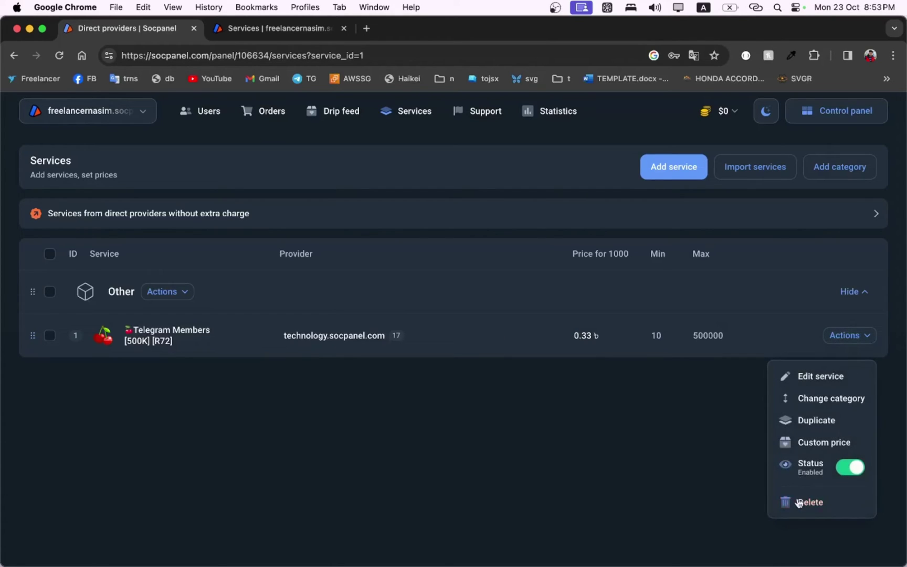
click(477, 319)
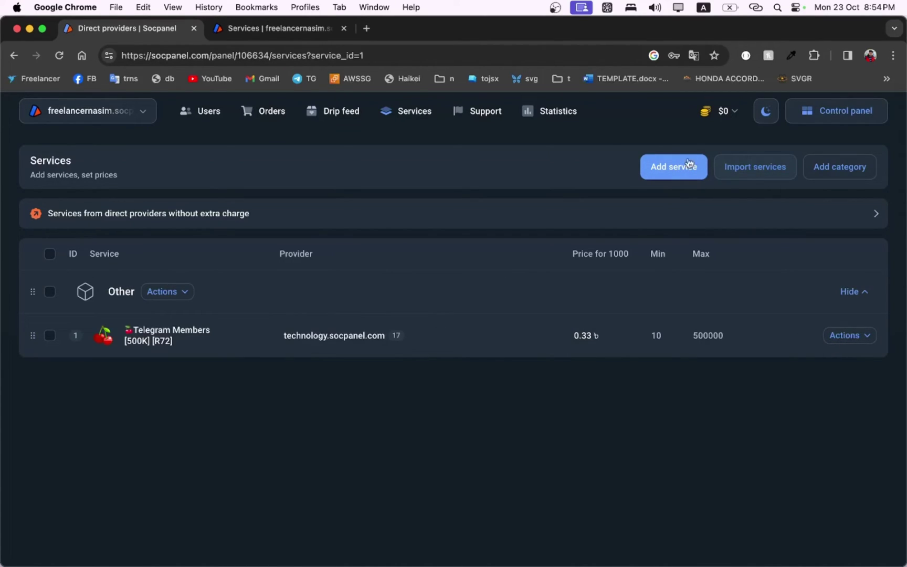
Step: Copy the panel's domain from the browser address bar
click(149, 52)
drag(149, 53, 205, 52)
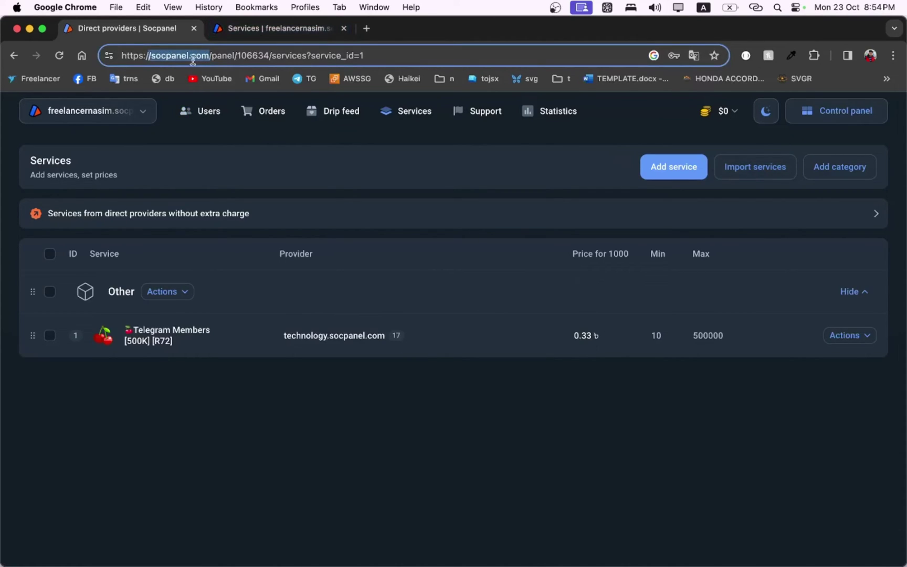
right_click(194, 56)
click(226, 164)
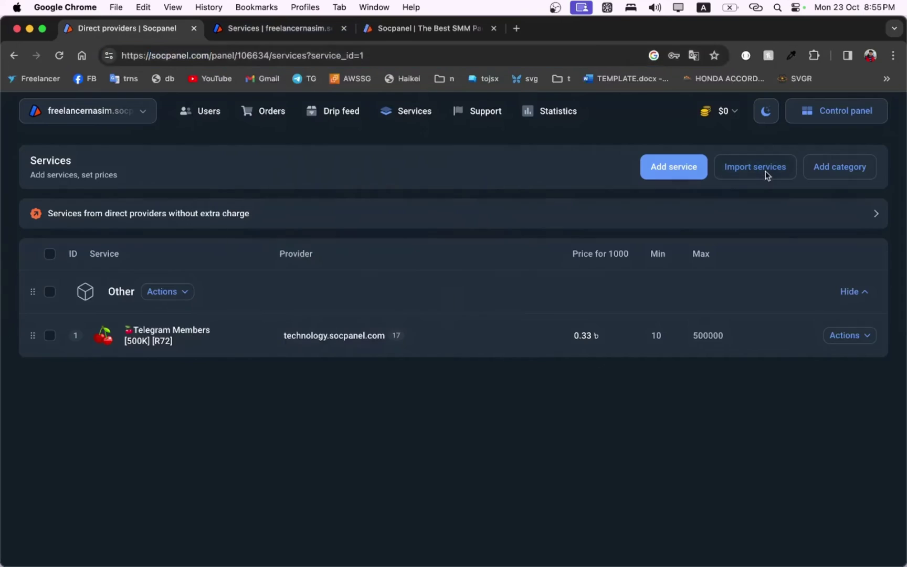
Step: Select all 10 provider services for import and continue to the pricing step
click(765, 172)
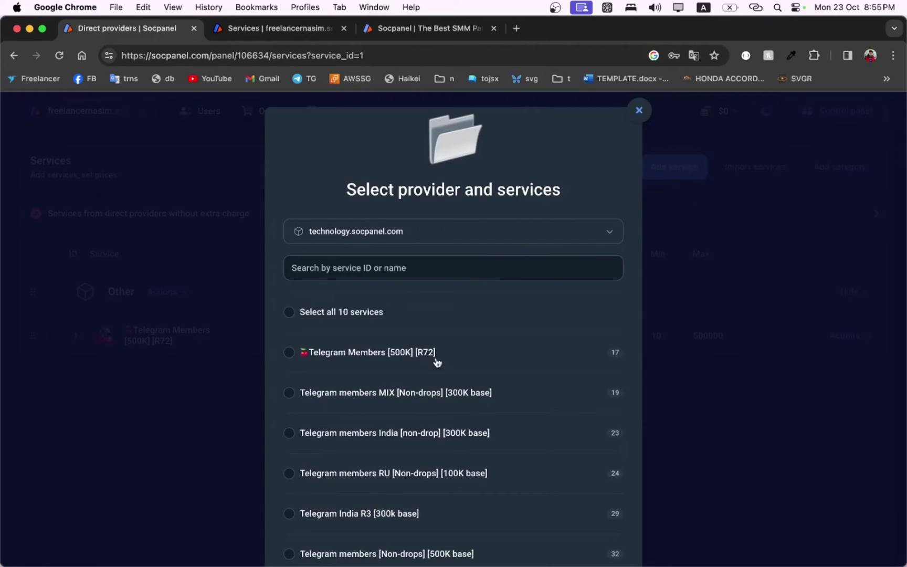
scroll(435, 361, down, 3)
scroll(435, 361, up, 3)
click(292, 312)
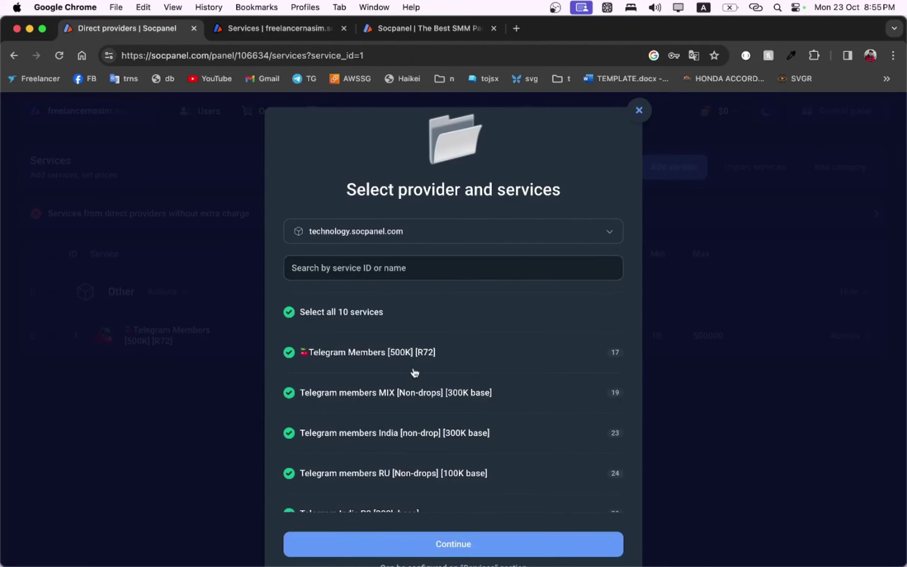
click(431, 549)
scroll(432, 425, down, 3)
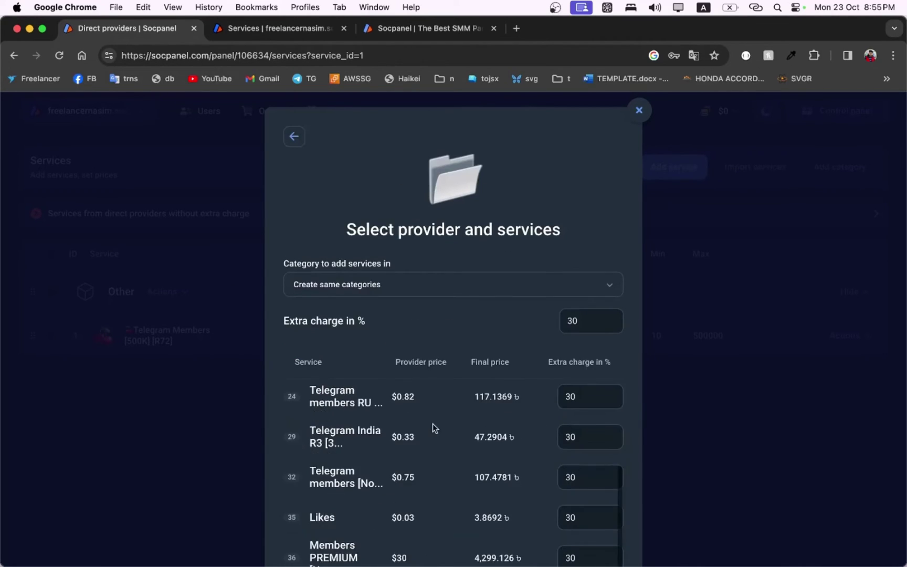
scroll(433, 423, up, 3)
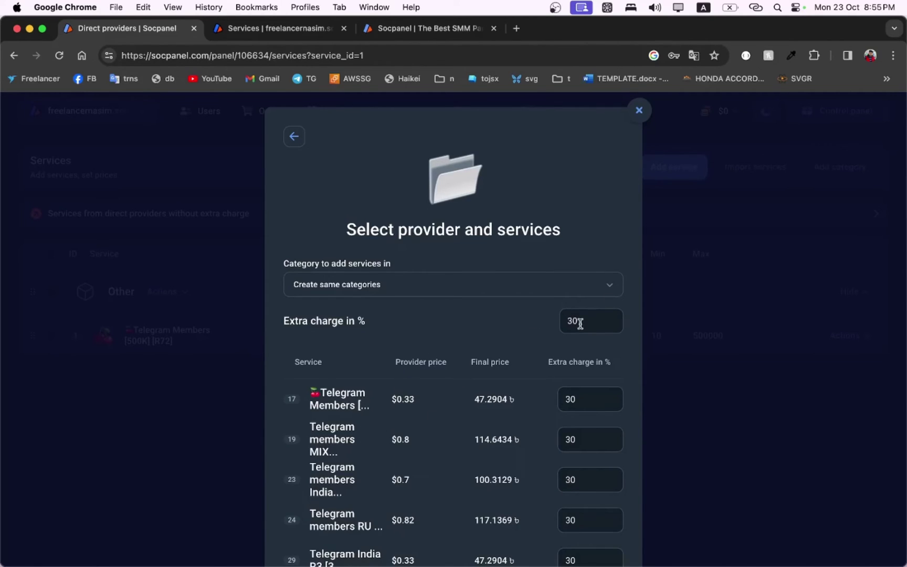
Step: Set the extra charge to 30% and add the 10 services
drag(585, 320, 560, 320)
click(579, 320)
key(BackSpace)
key(BackSpace)
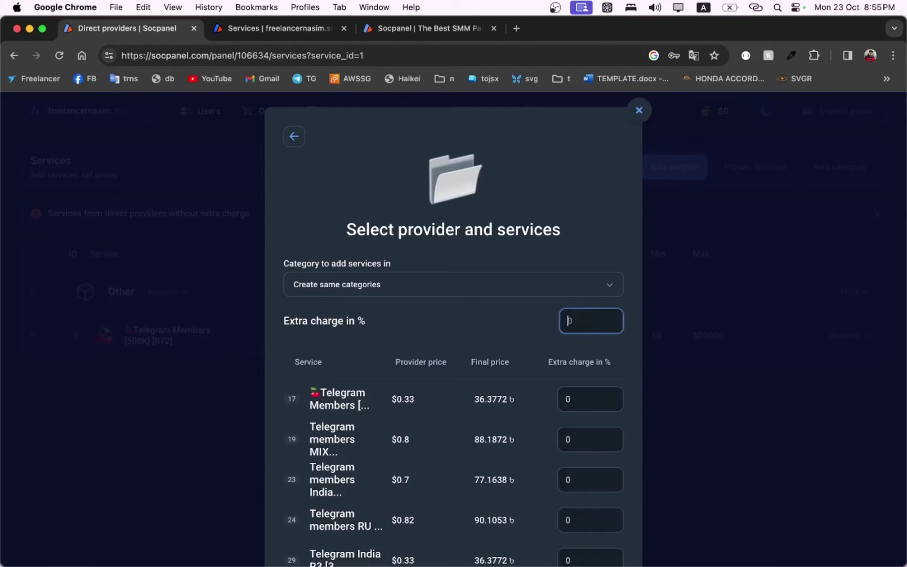
text(40)
key(BackSpace)
text(30)
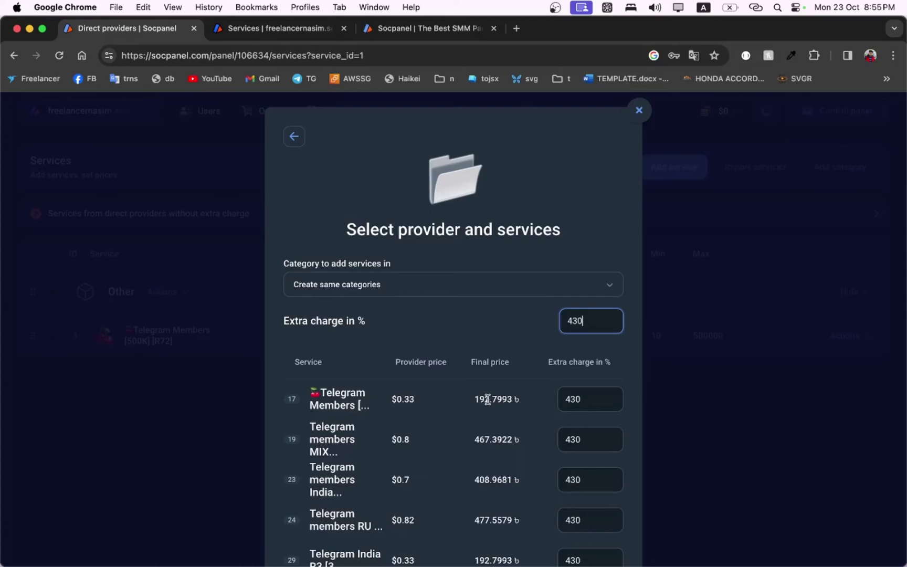
key(BackSpace)
key(BackSpace)
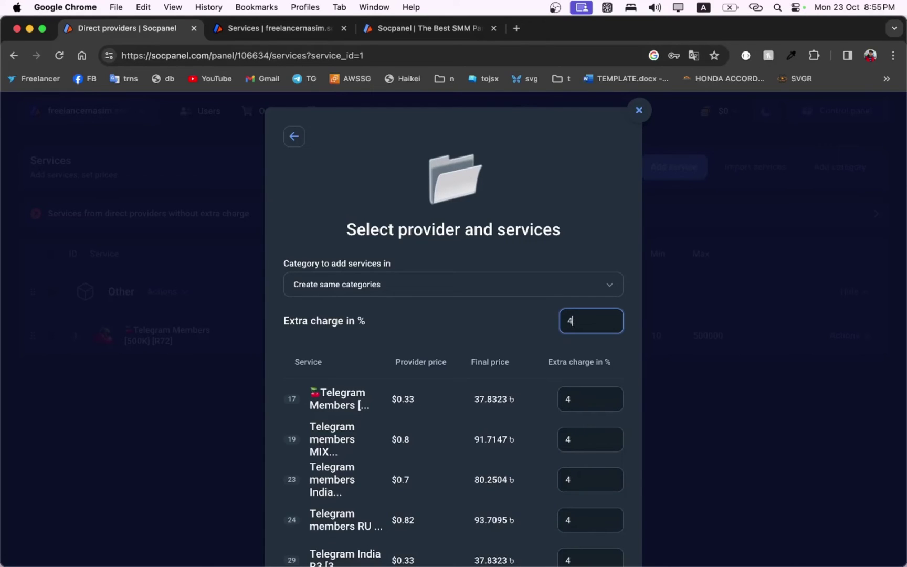
key(BackSpace)
text(30)
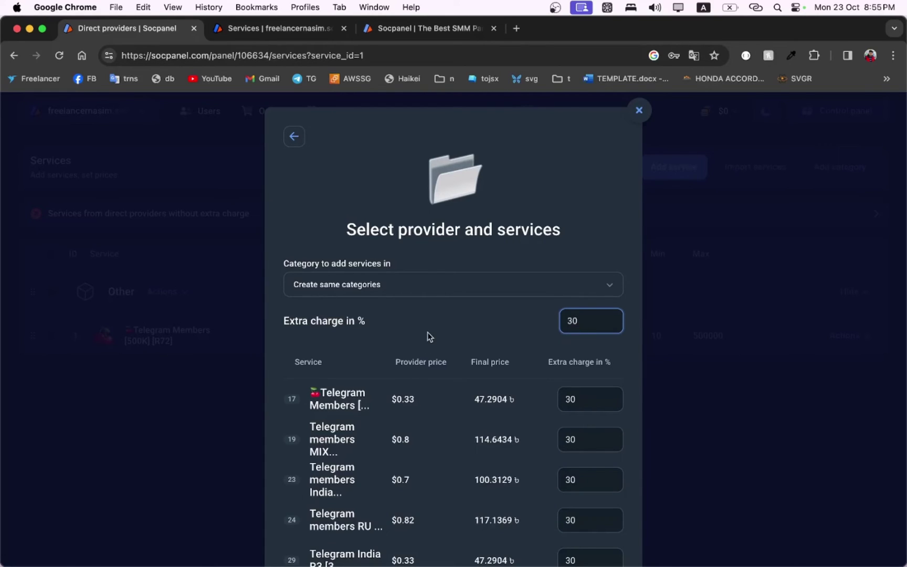
scroll(428, 331, down, 5)
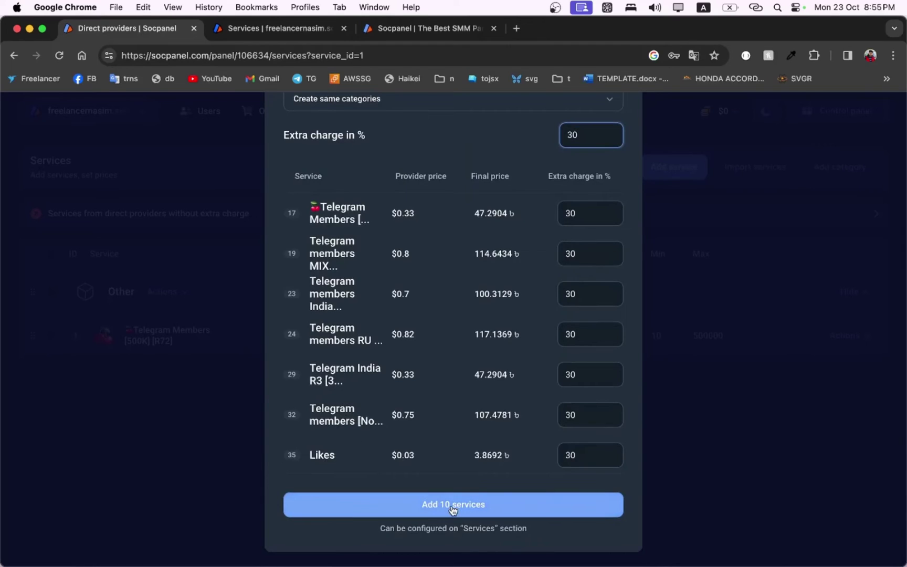
click(452, 509)
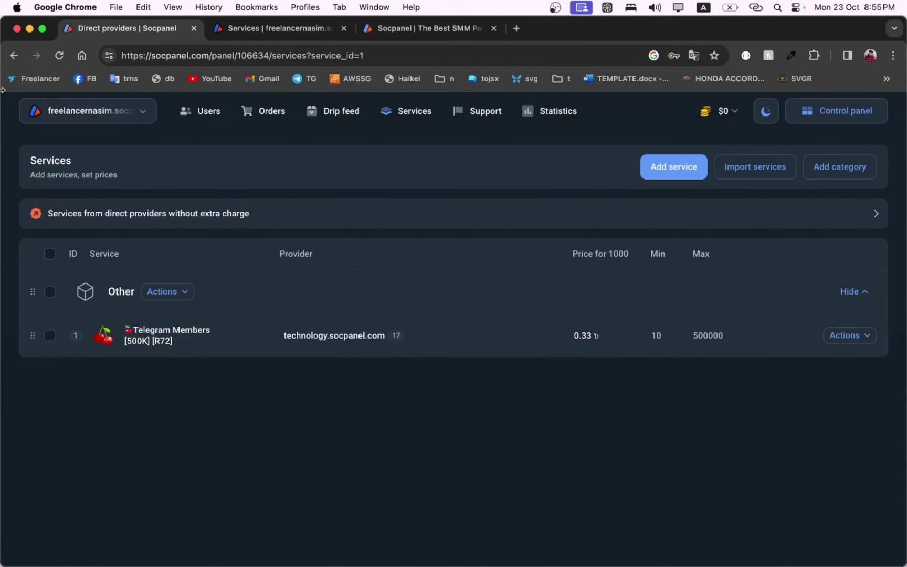
Step: Reload the admin and public services pages to show the imported Telegram services
click(64, 56)
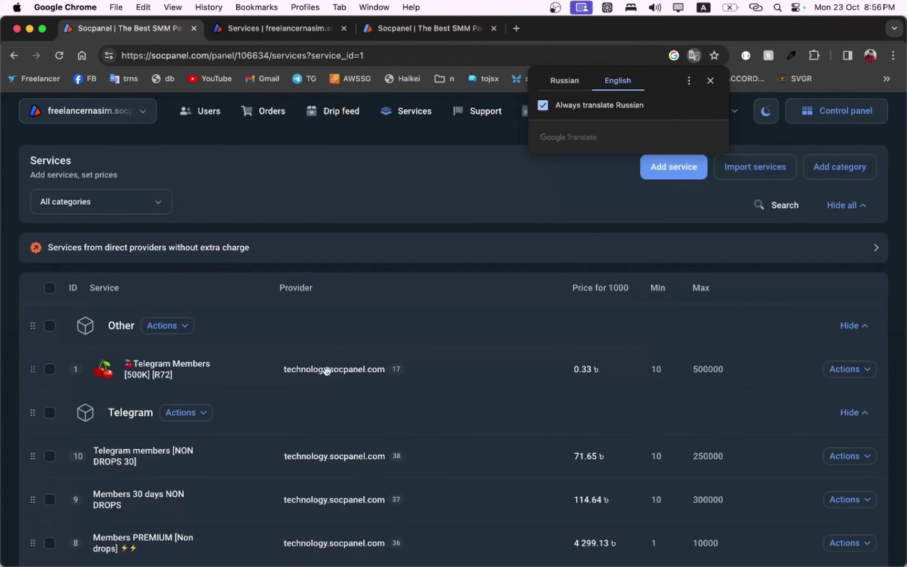
scroll(326, 371, down, 6)
scroll(328, 374, up, 6)
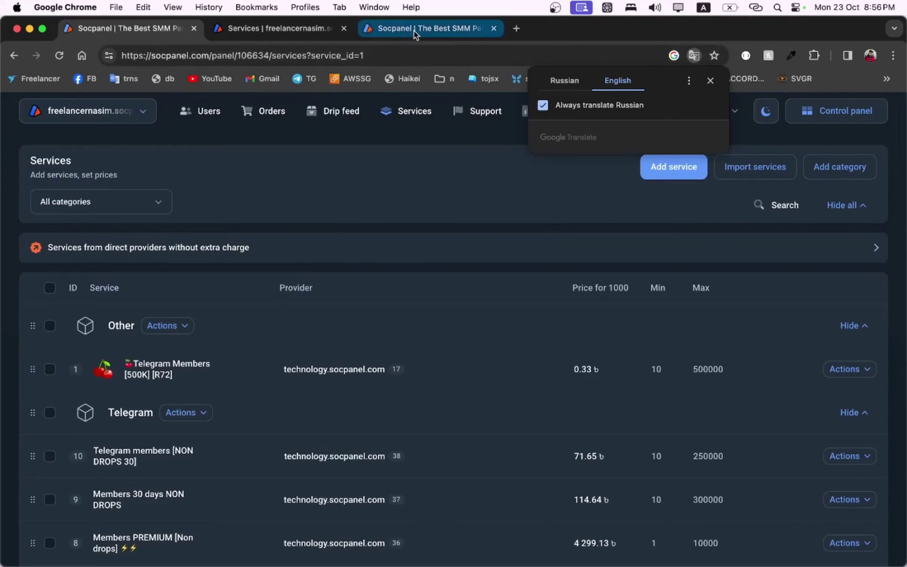
key(super+bracketleft)
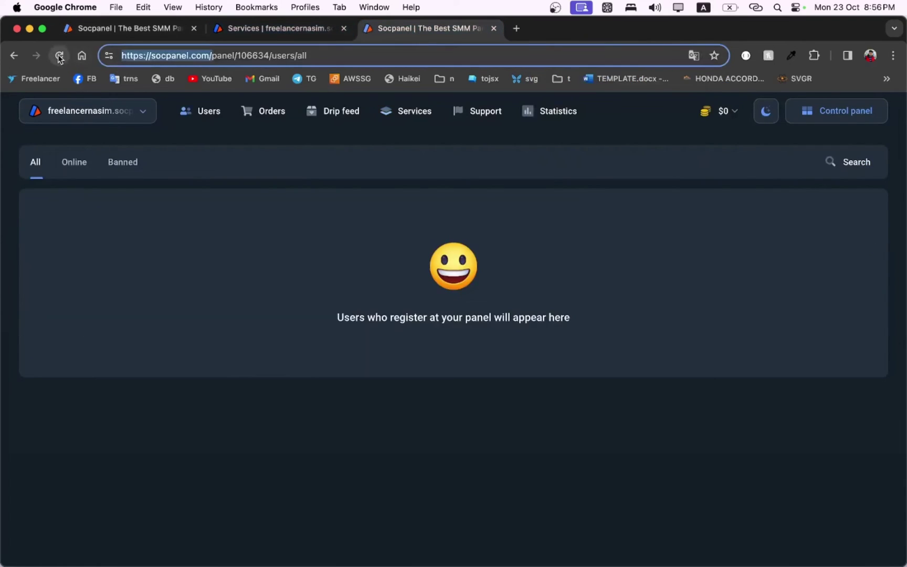
click(260, 26)
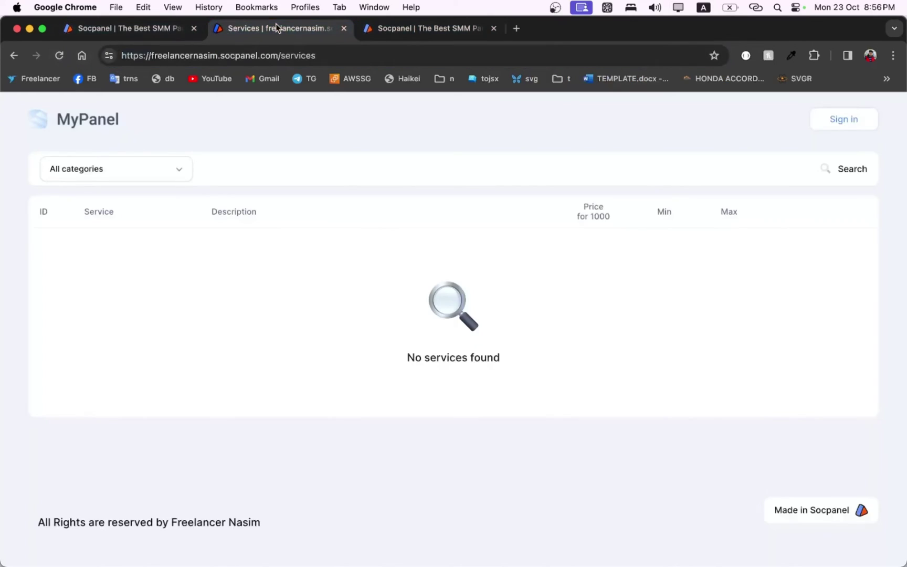
click(60, 55)
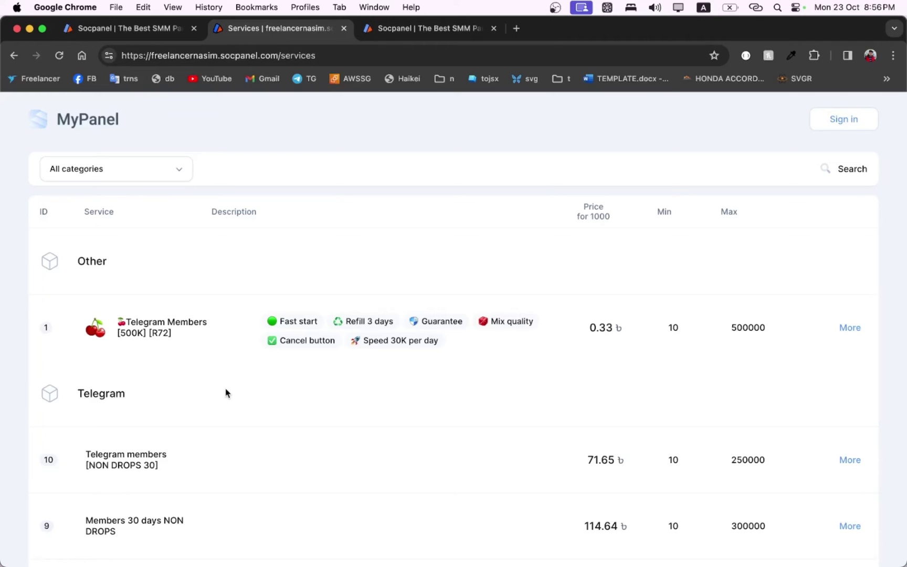
scroll(226, 392, down, 2)
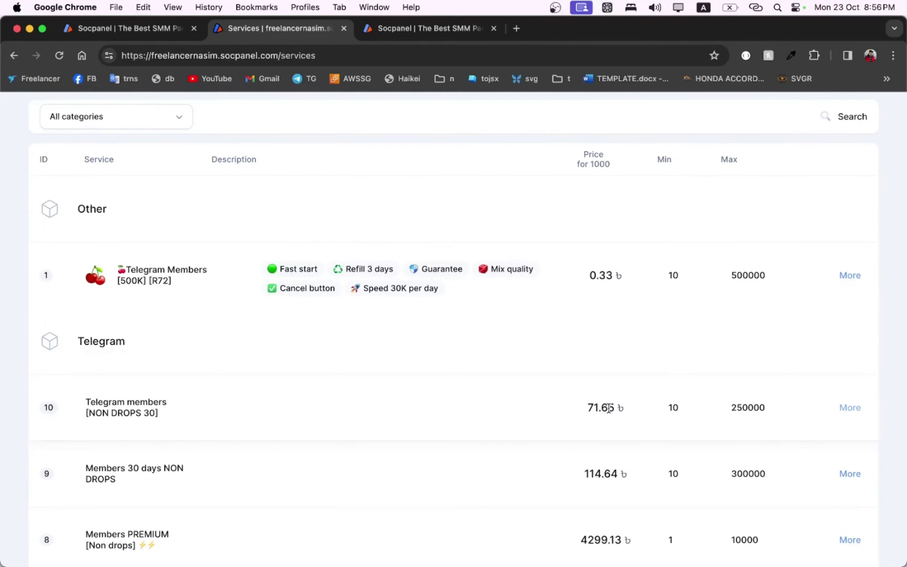
Step: View and close the details of Telegram members [NON DROPS 30], priced 71.65
click(101, 397)
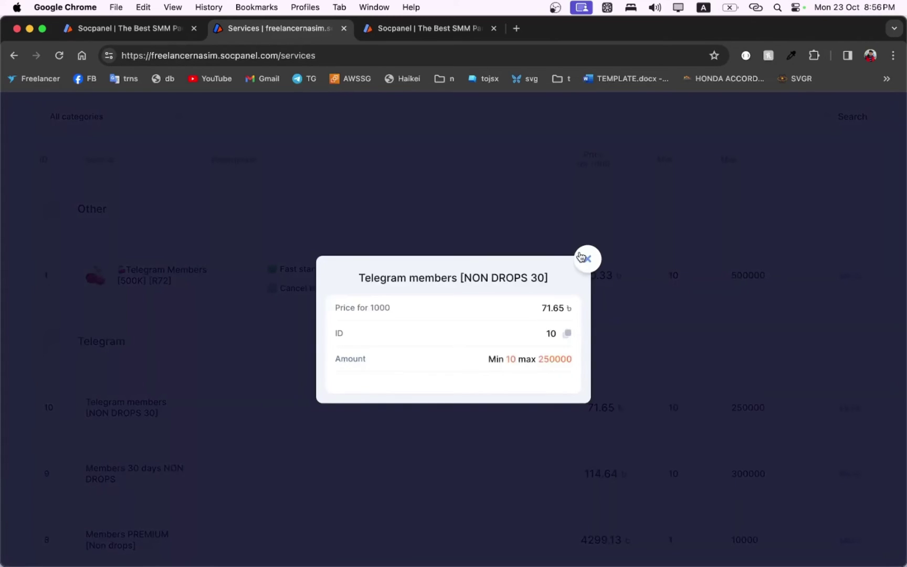
click(585, 262)
scroll(859, 415, down, 3)
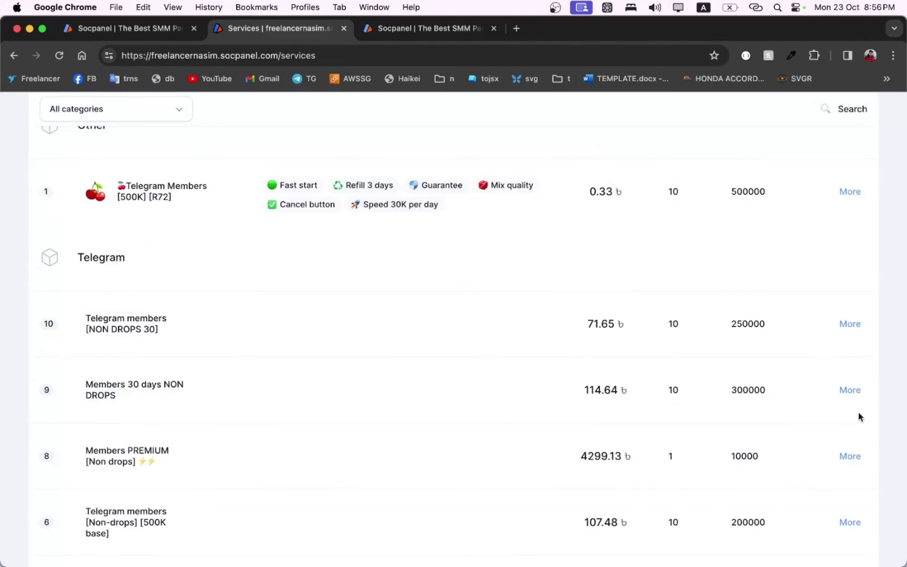
click(849, 324)
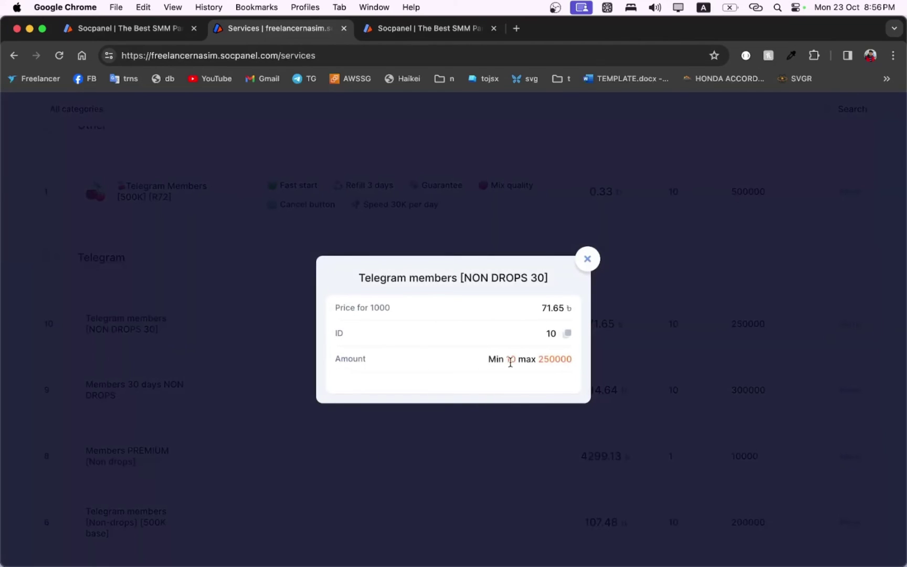
click(590, 257)
scroll(278, 382, up, 3)
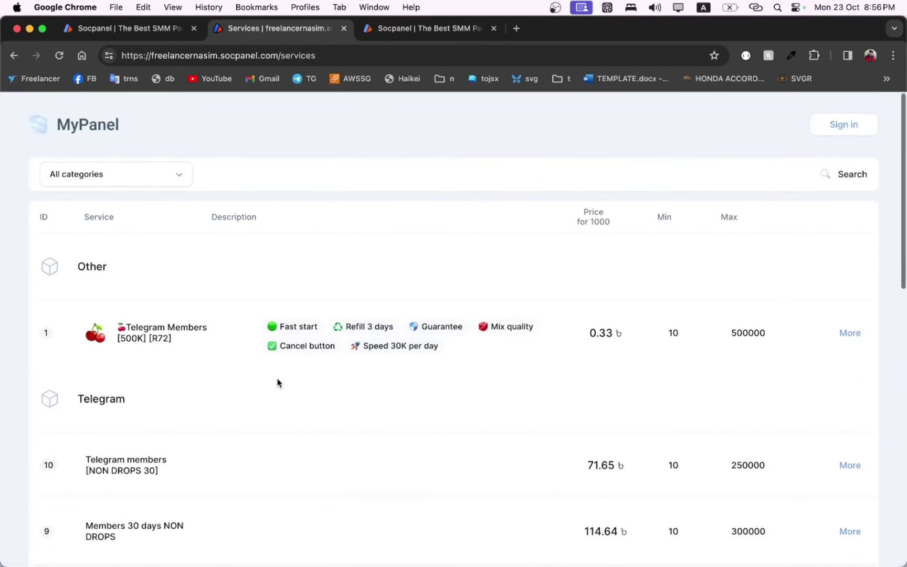
scroll(278, 383, down, 15)
scroll(278, 382, up, 15)
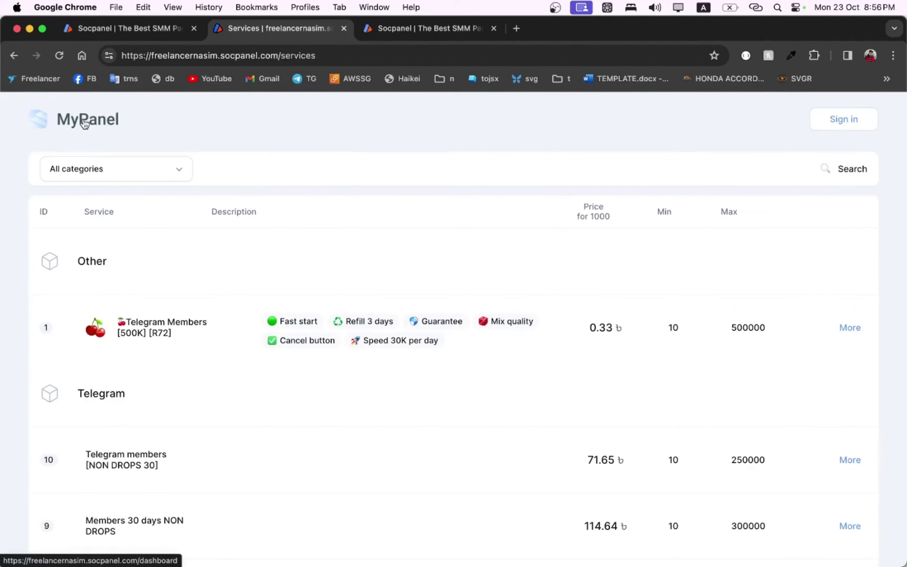
Step: Upload nasim_logo.jpg as the site logo in the Control panel Design settings
click(517, 29)
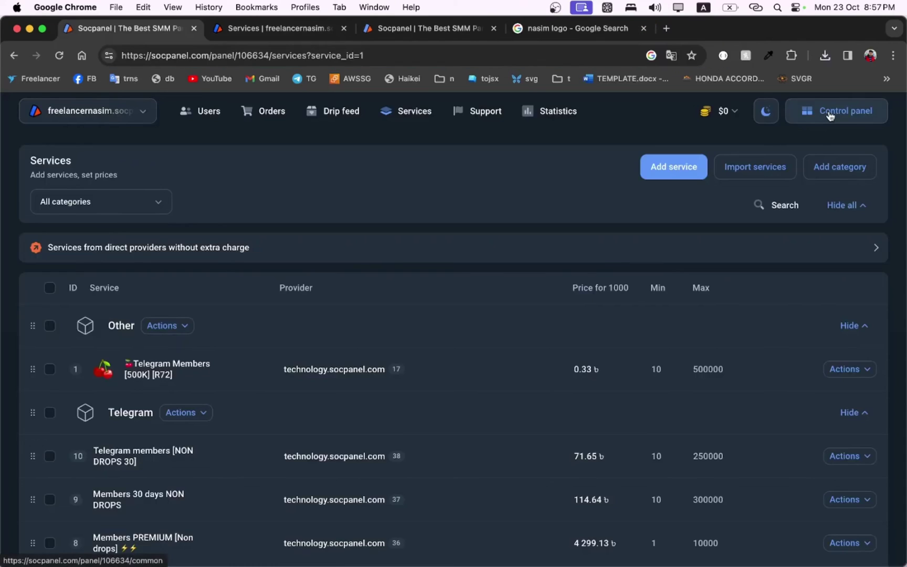
click(830, 115)
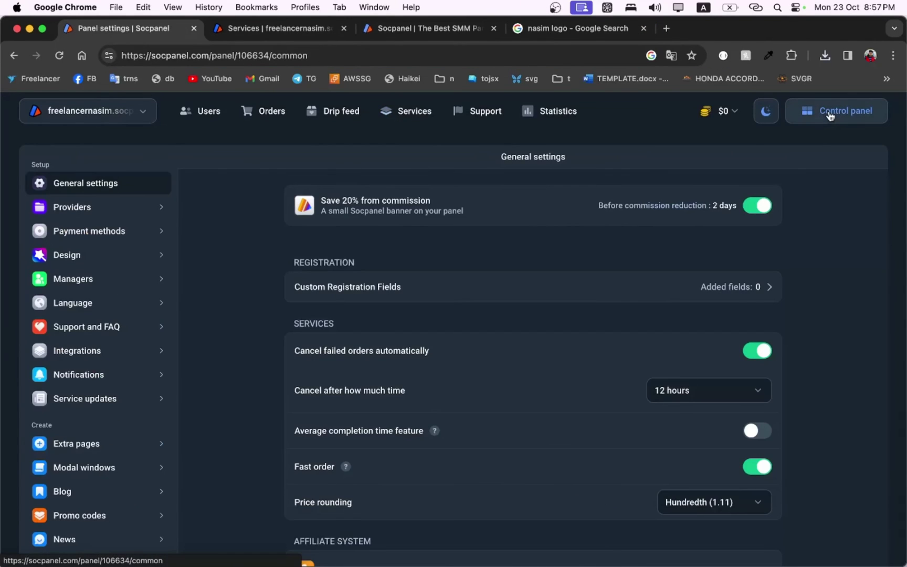
click(107, 263)
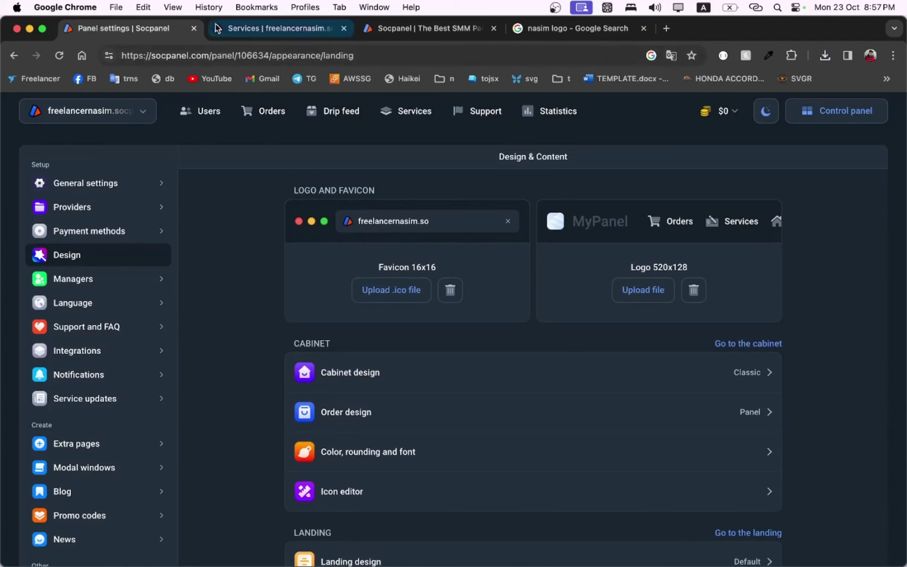
click(638, 295)
click(55, 138)
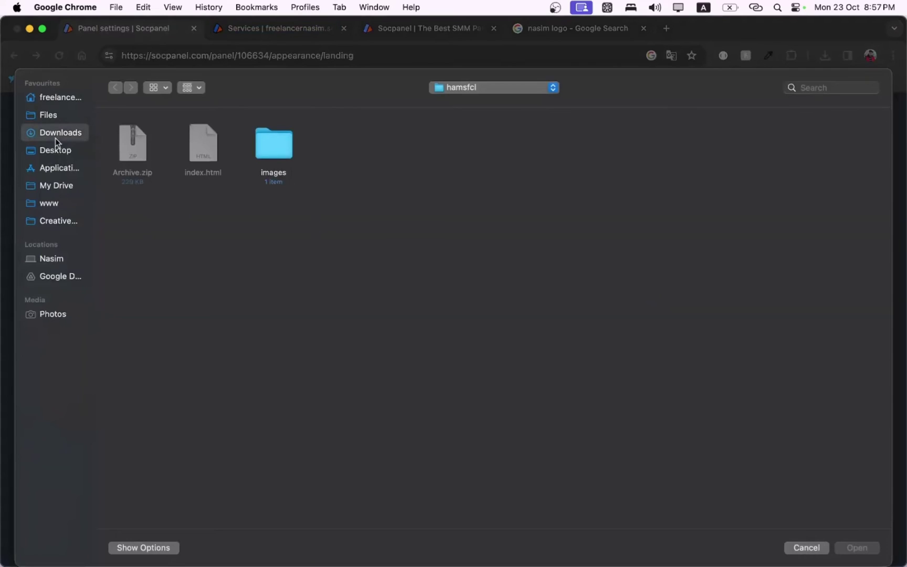
click(215, 143)
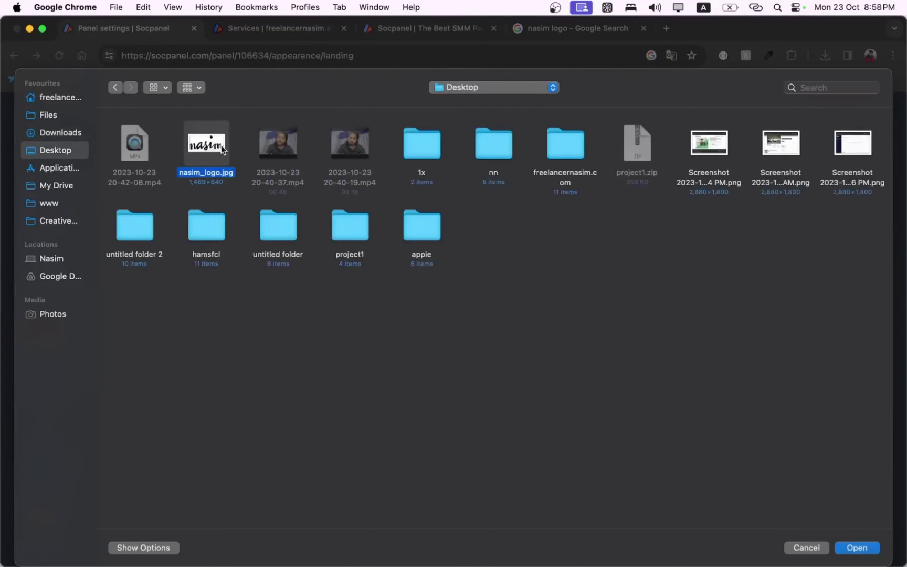
click(874, 549)
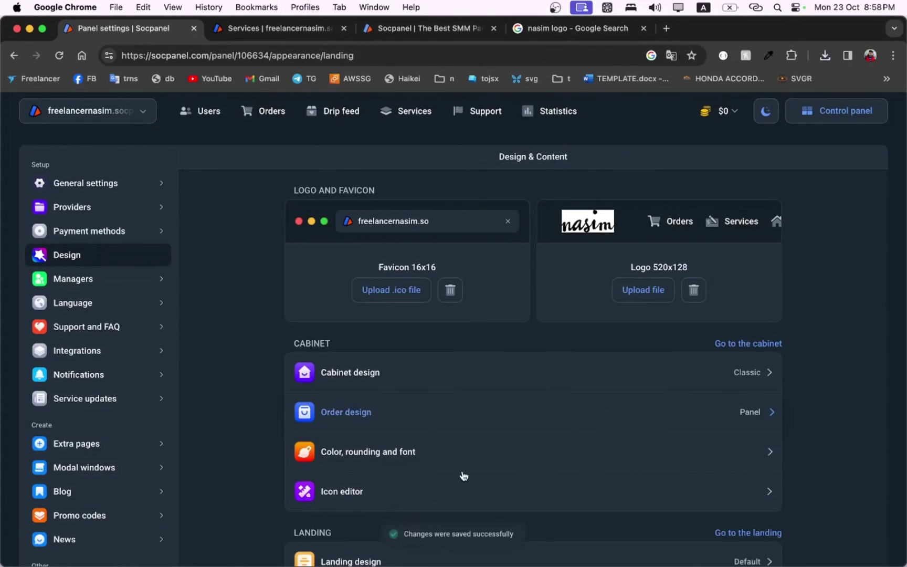
Step: Reload the public services page so the nasim logo replaces MyPanel
click(295, 22)
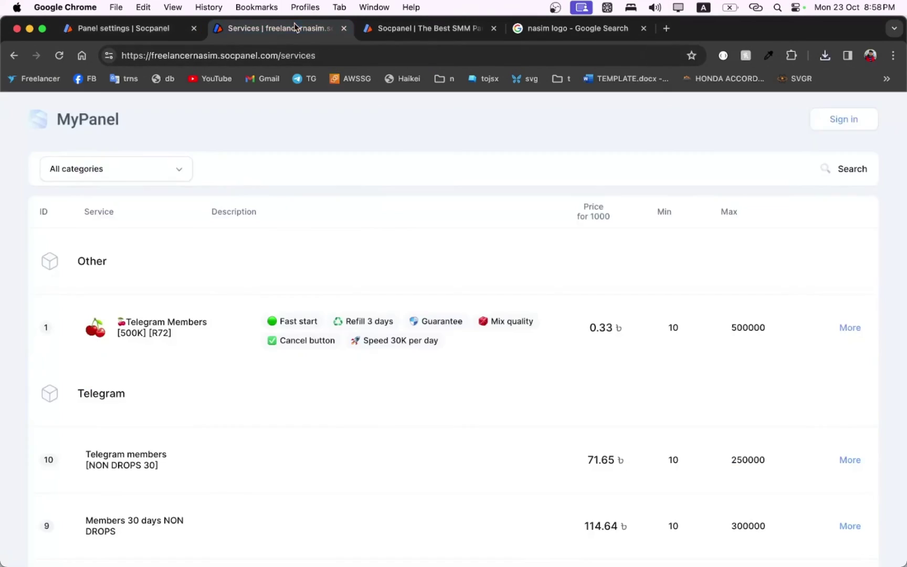
click(60, 56)
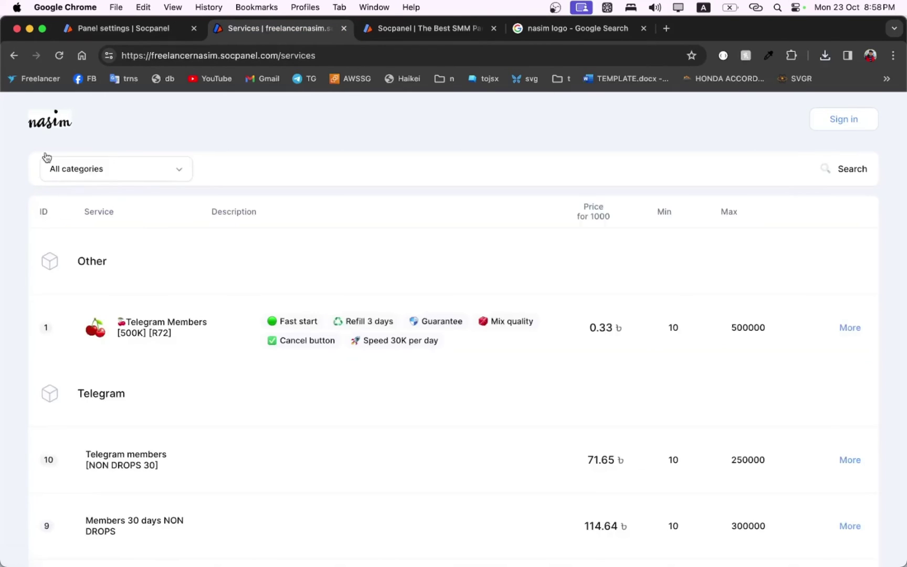
drag(35, 125, 150, 128)
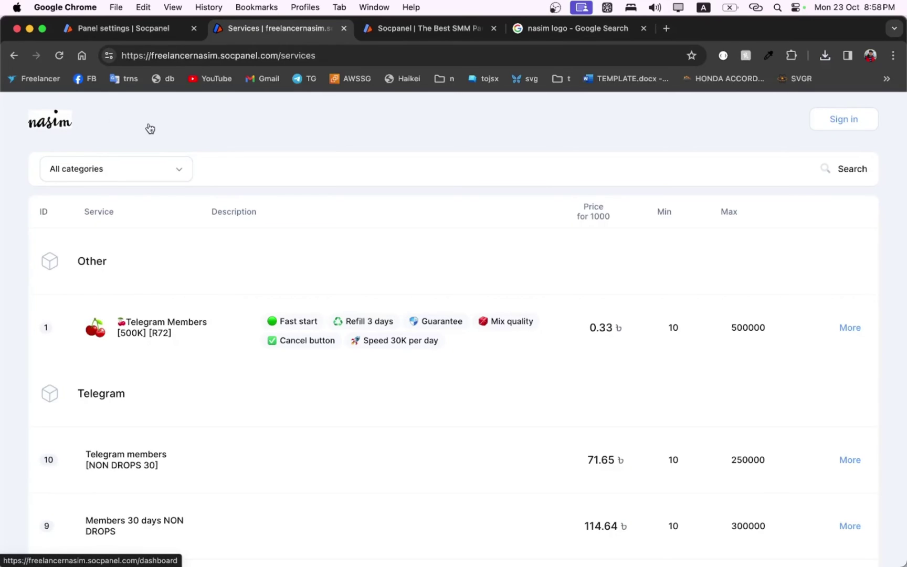
Step: Start a new Manual payment system from the payment methods settings
click(125, 30)
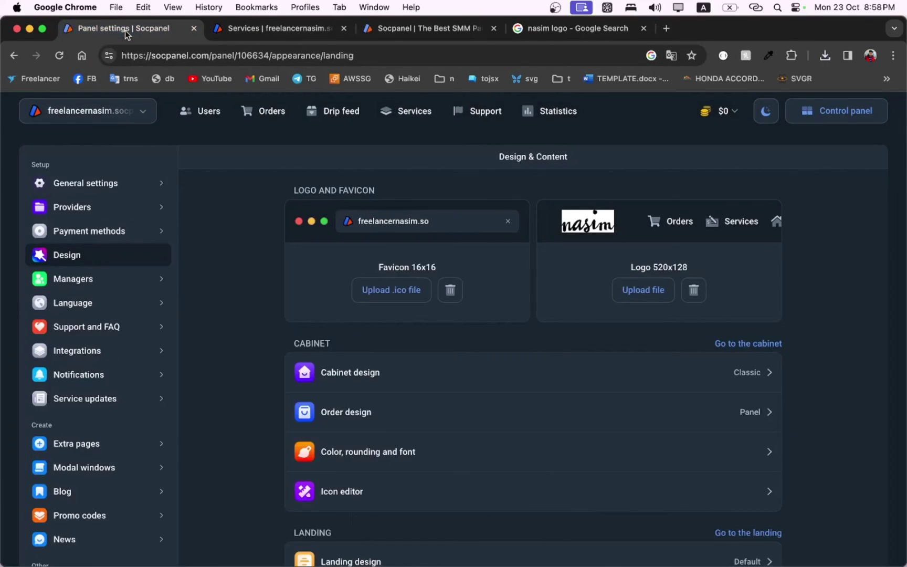
click(122, 238)
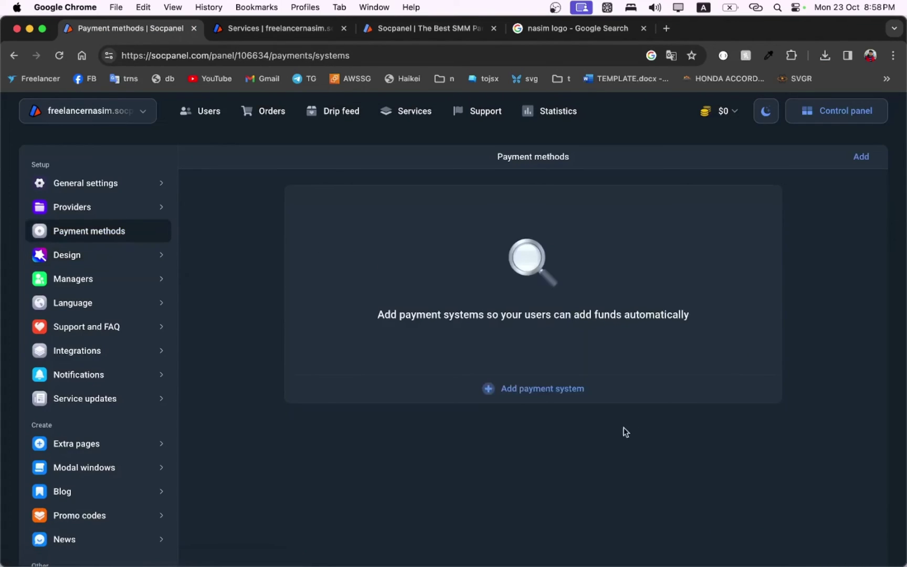
click(527, 398)
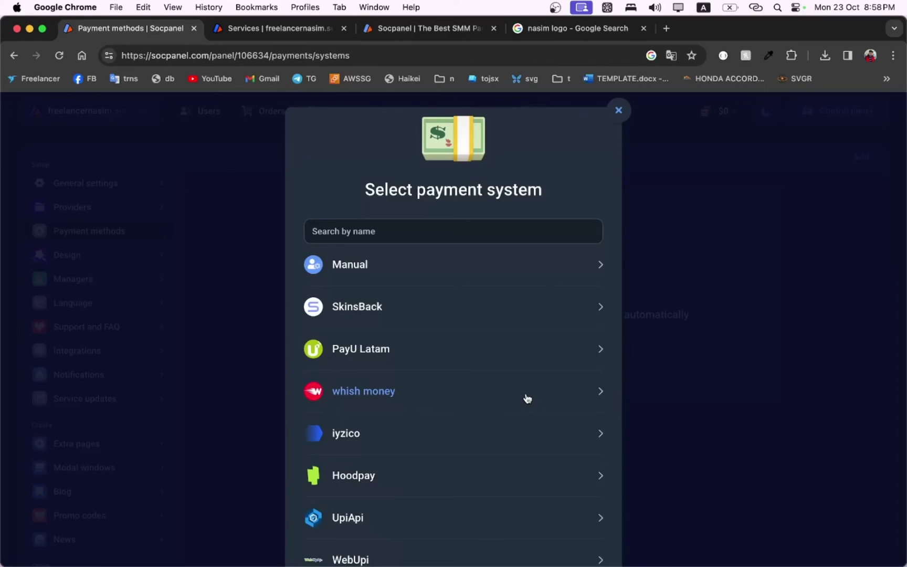
click(386, 264)
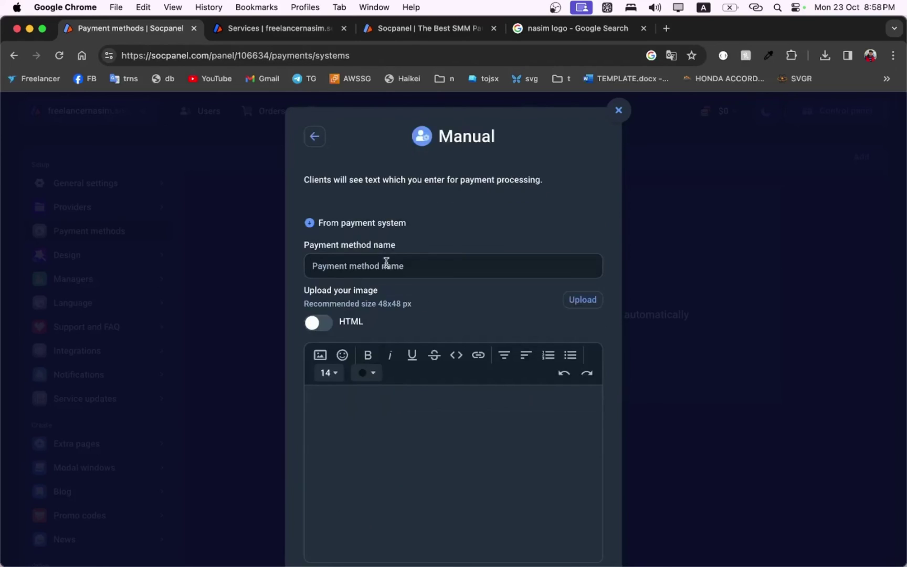
Step: Name it Bkash, give instructions with the Bkash personal number, and add the payment type
click(396, 266)
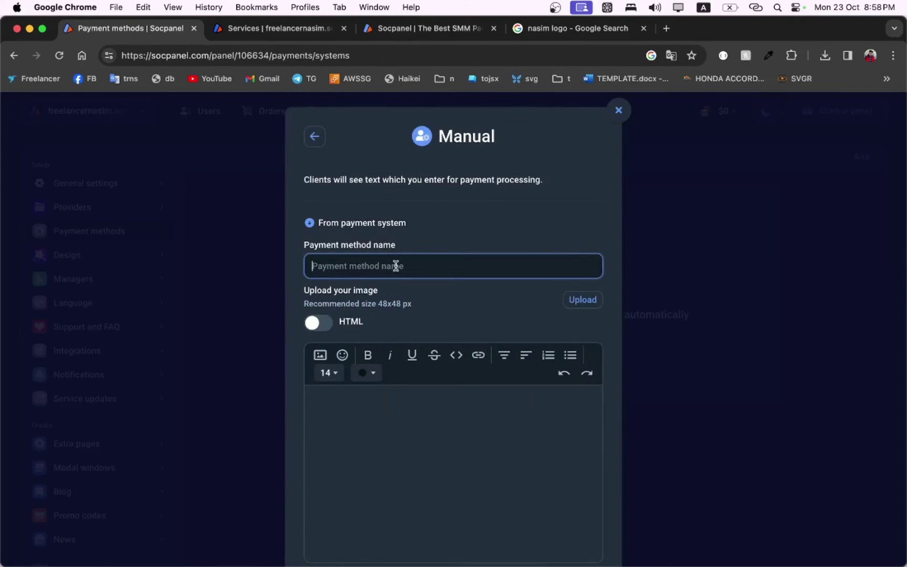
key(Caps_Lock)
key(Caps_Lock)
text(Bkash)
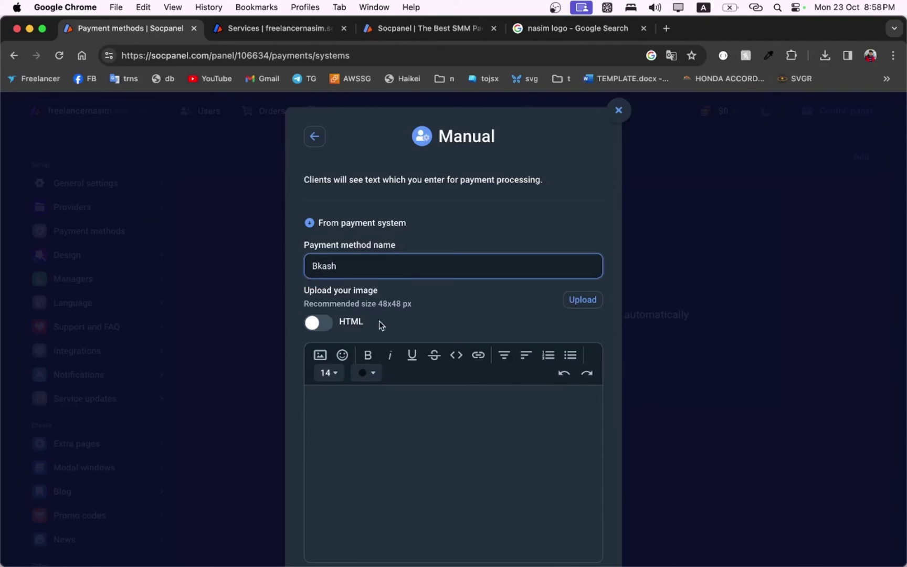
click(378, 460)
text(Bk)
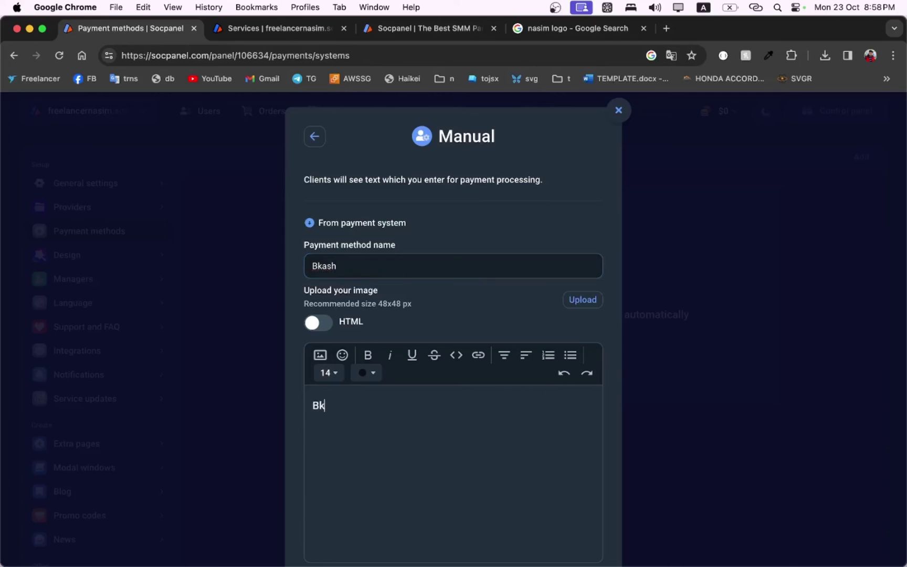
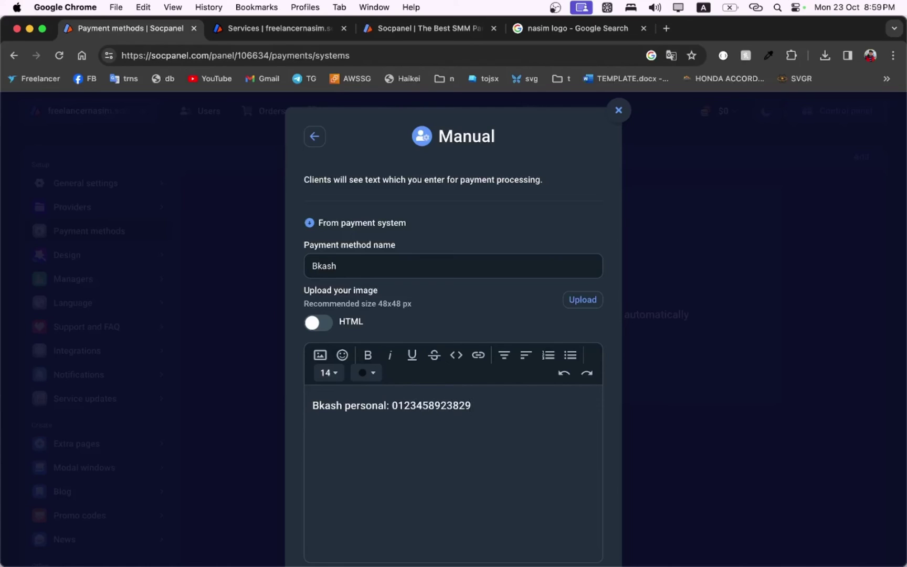
scroll(415, 379, down, 3)
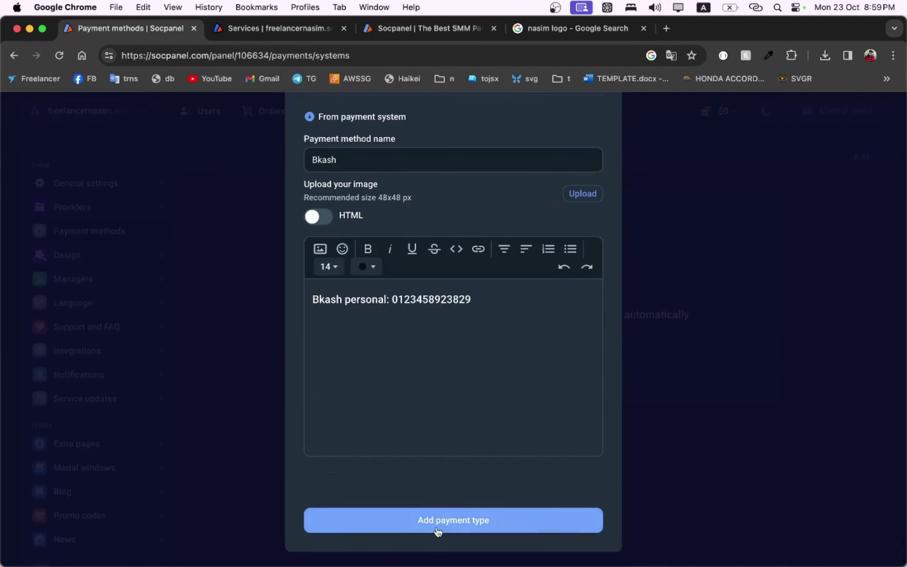
click(438, 526)
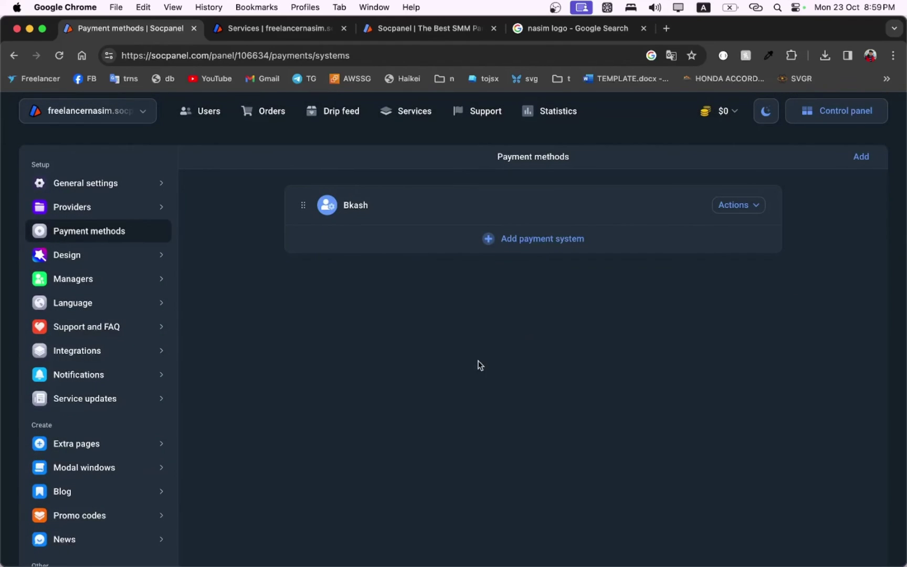
Step: Search the payment systems for 'bi', choose Binance, and add it as a payment type
click(531, 243)
click(459, 230)
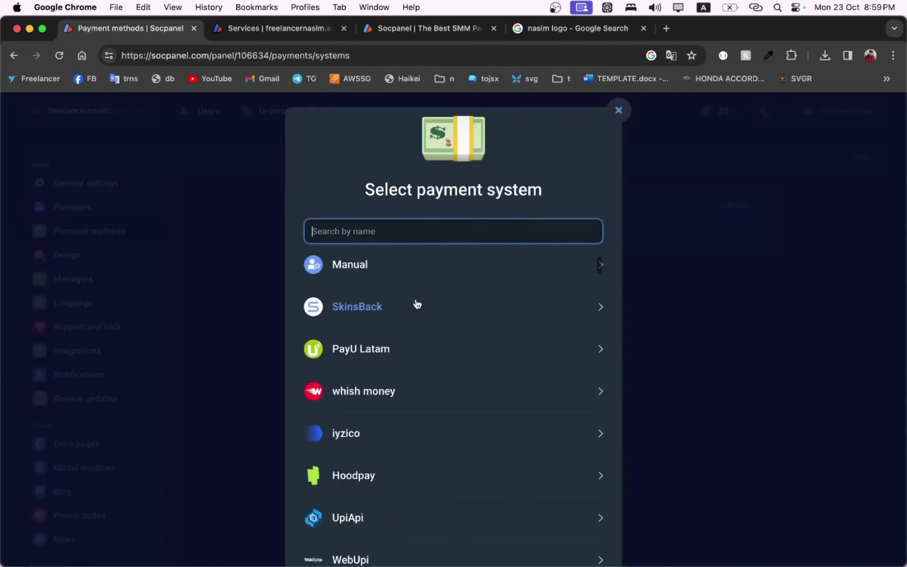
text(bi)
click(342, 426)
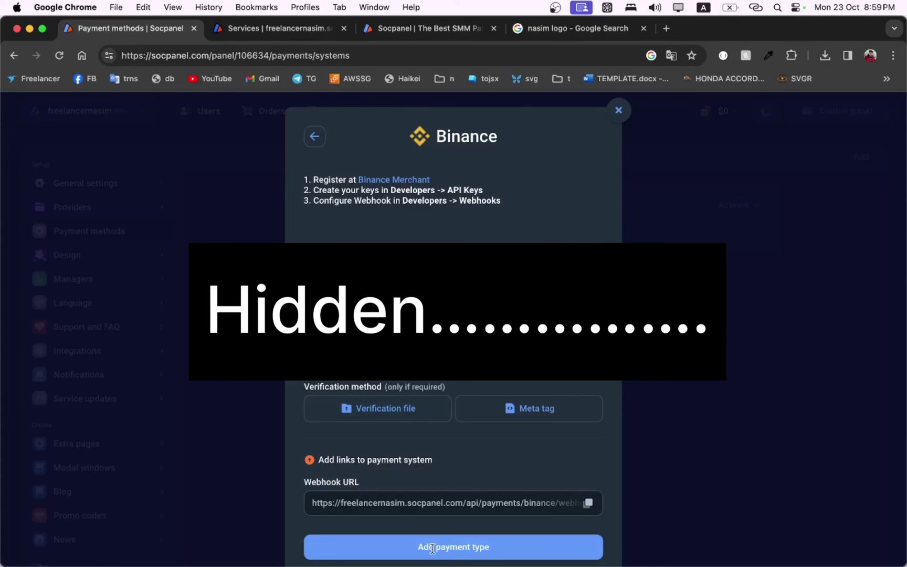
click(452, 546)
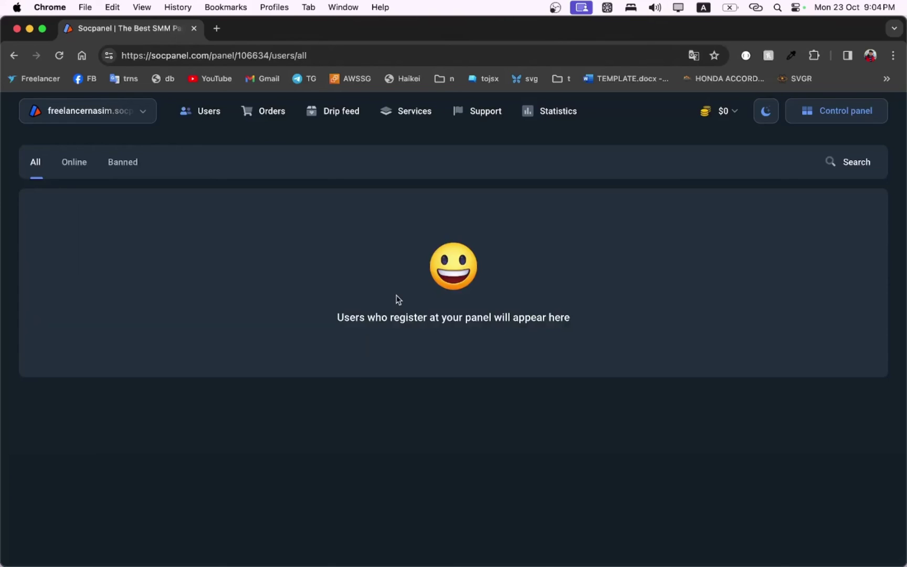
Step: From the $0 balance, add funds of 10 via Payeer and go to payment
click(728, 112)
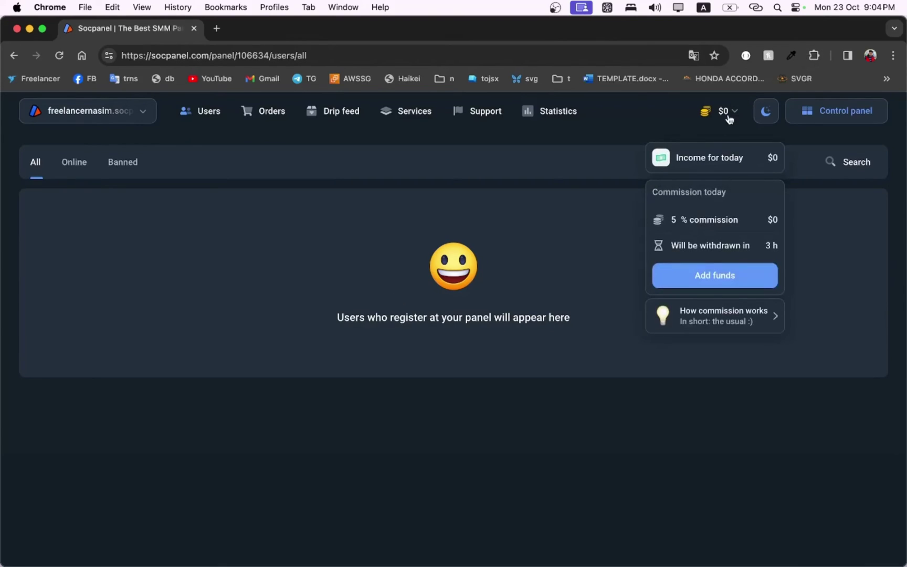
click(707, 274)
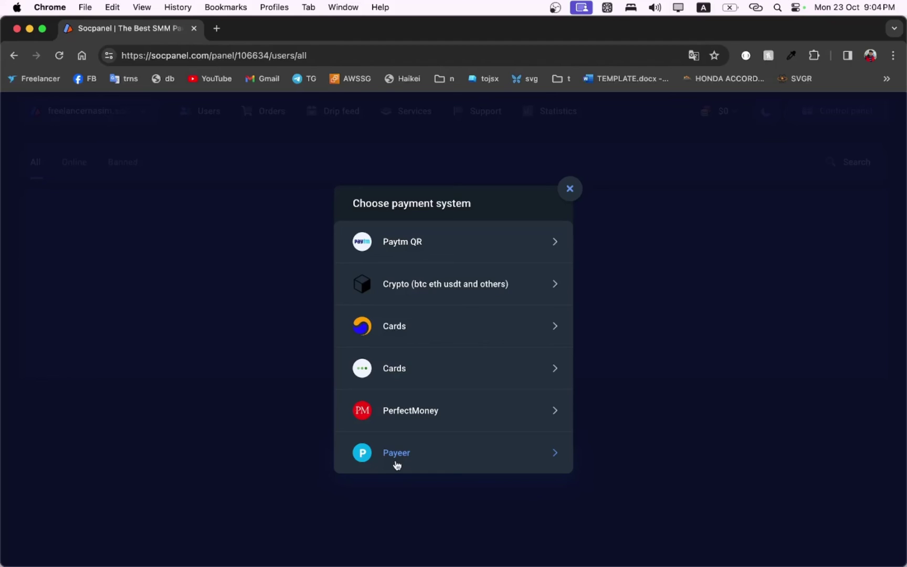
click(396, 462)
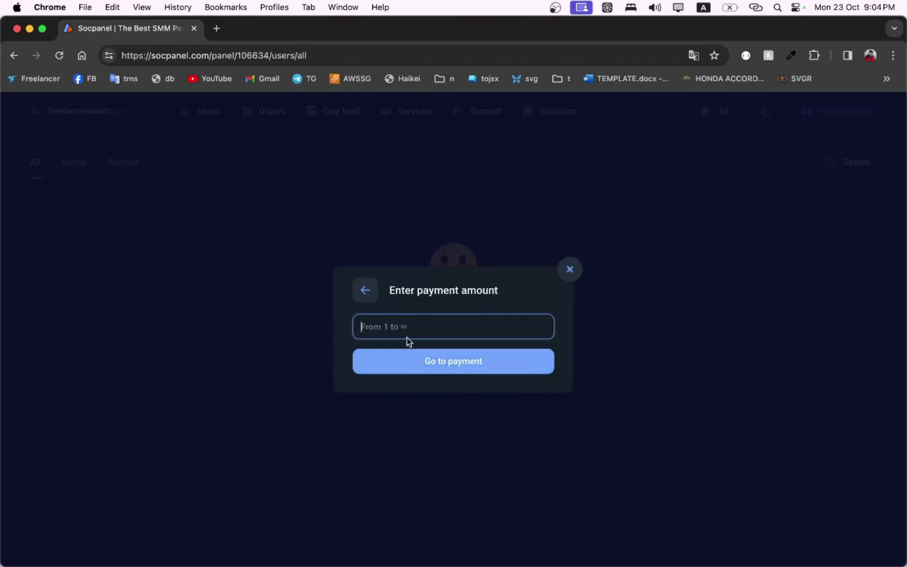
text(10)
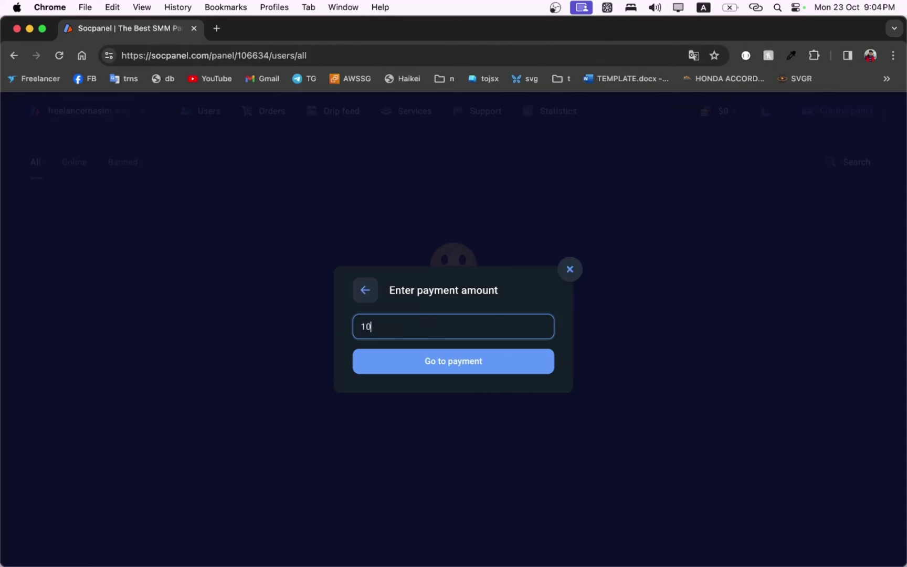
click(442, 357)
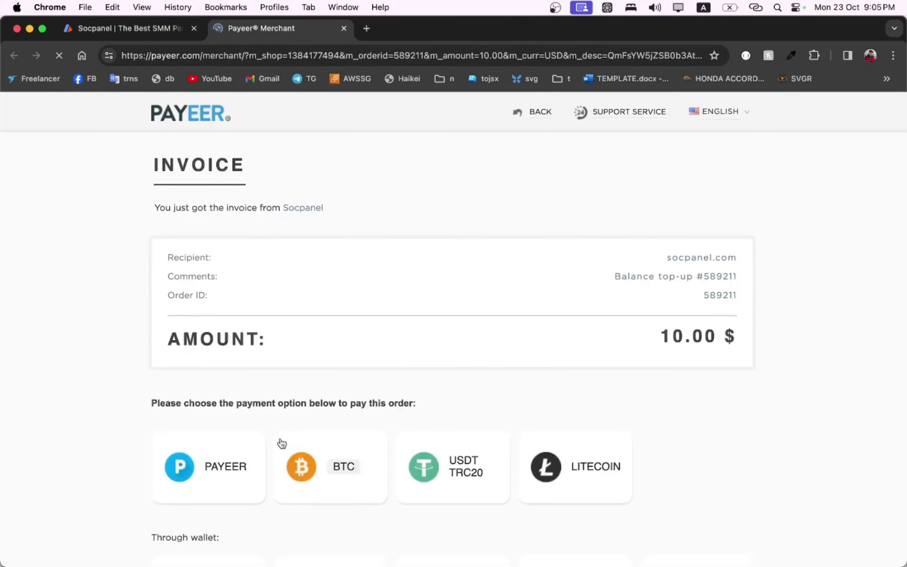
Step: Scroll through the 10.00 $ Payeer invoice options, then return to the Socpanel tab
scroll(282, 444, down, 3)
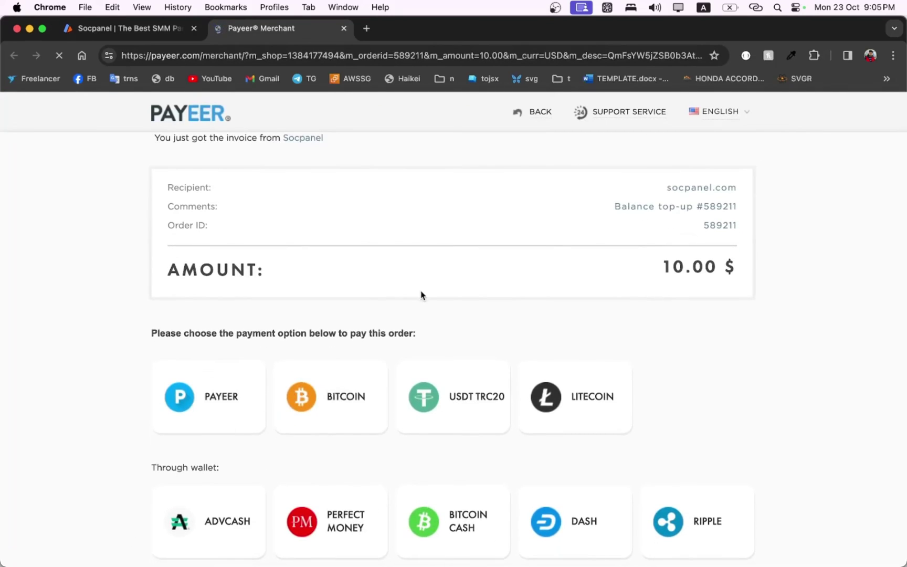
scroll(421, 291, down, 10)
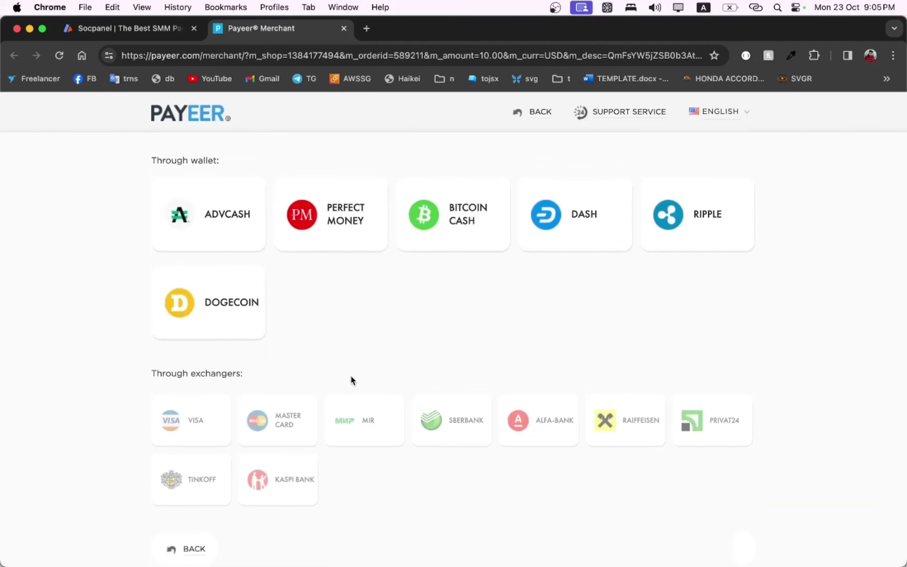
scroll(351, 379, up, 15)
scroll(351, 379, down, 1)
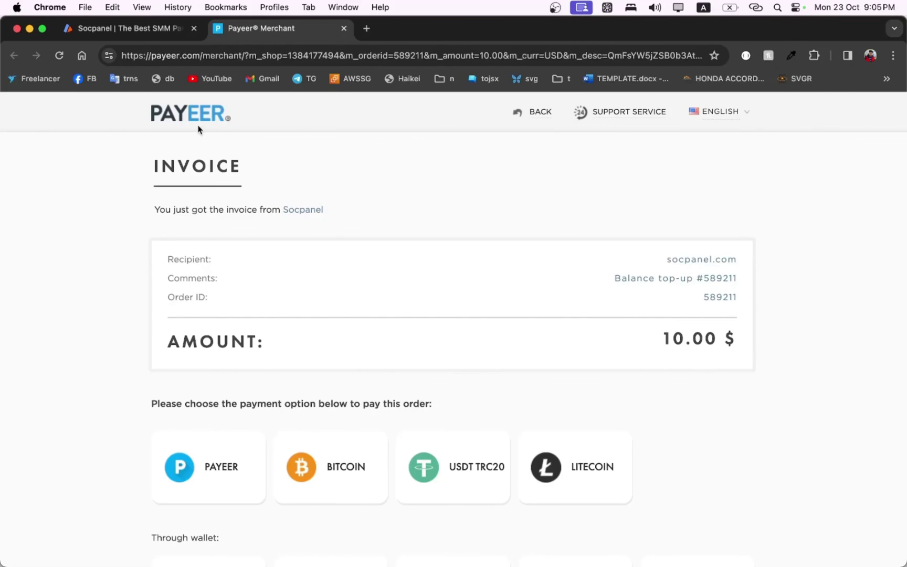
click(148, 31)
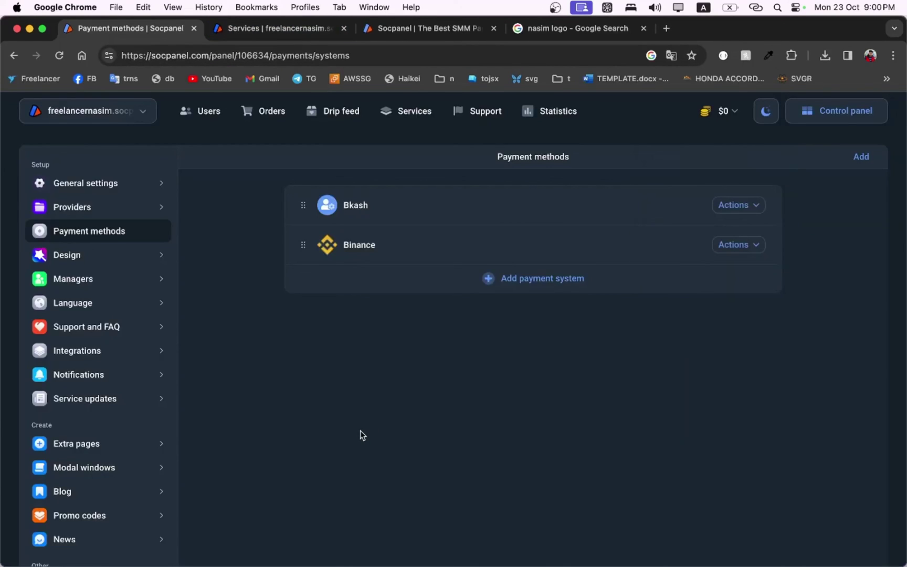
Step: Toggle the panel between light and dark themes, then open the general settings
click(766, 110)
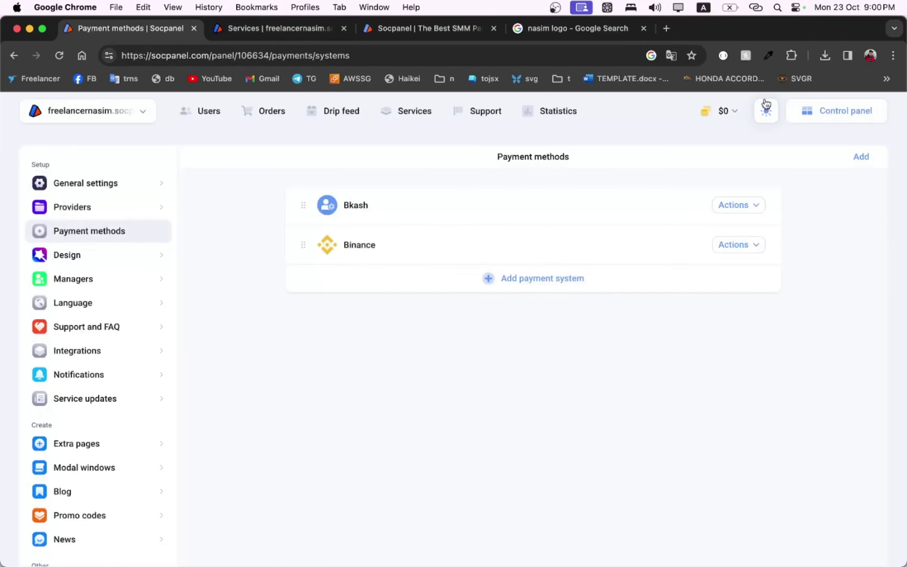
click(766, 109)
click(766, 110)
click(766, 110)
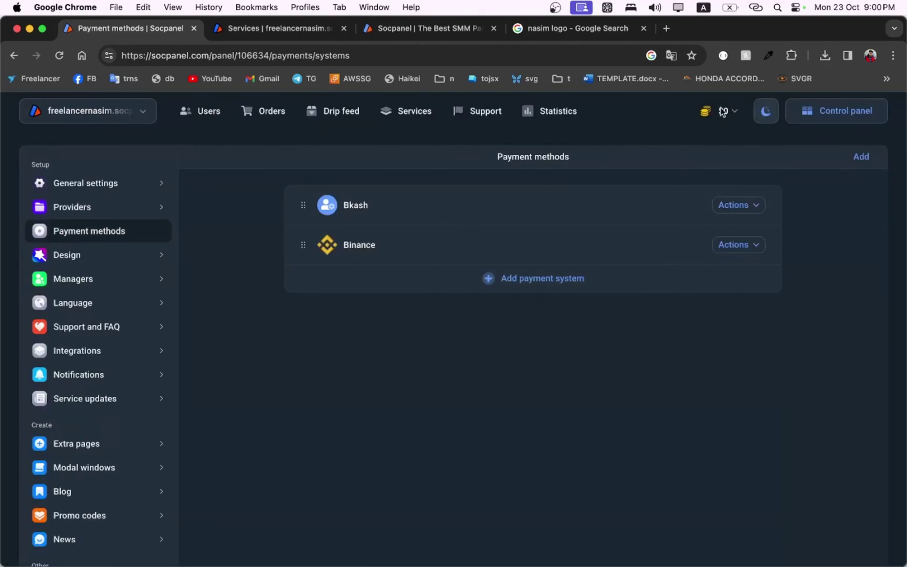
click(37, 123)
click(229, 135)
click(828, 114)
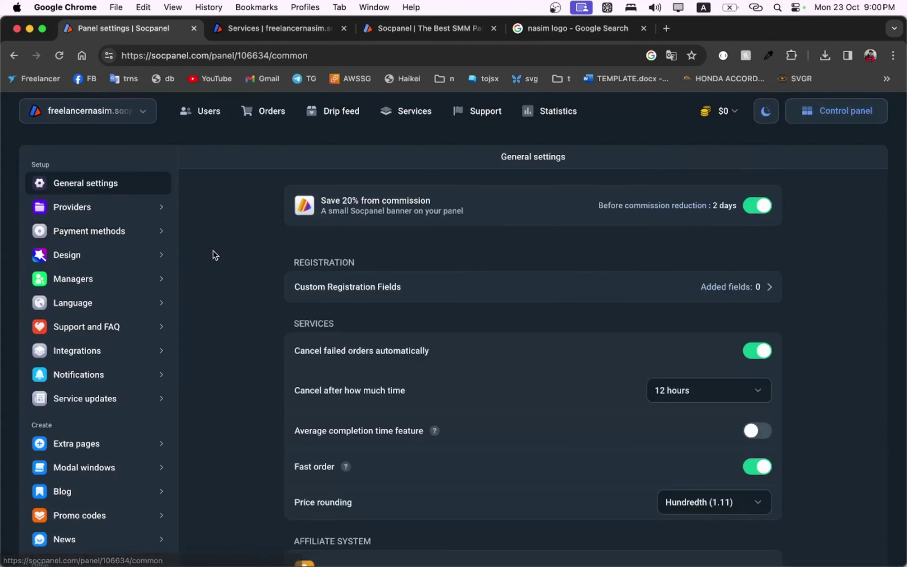
Step: Load the panel site's root home page to see the nasim logo and headline
click(305, 31)
click(51, 119)
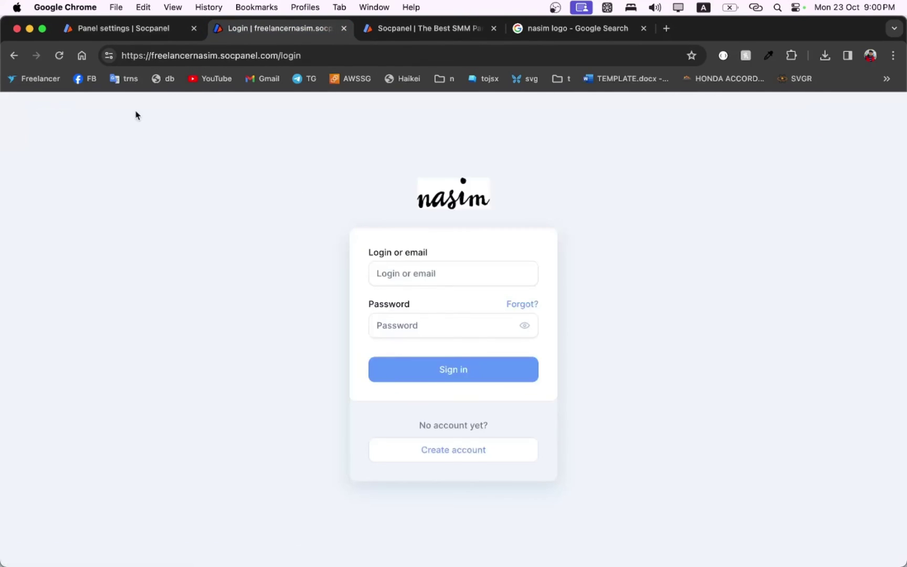
double_click(288, 55)
text(==)
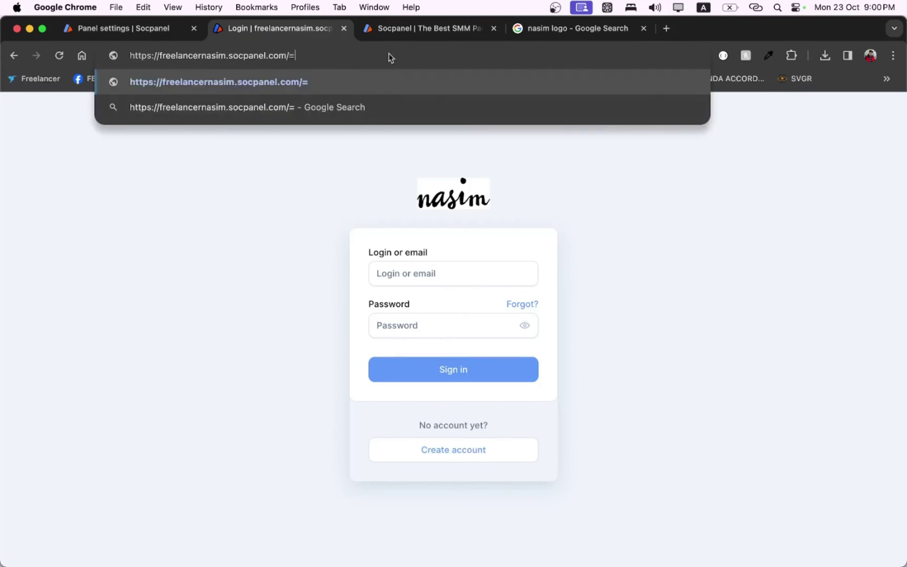
key(BackSpace)
key(BackSpace)
key(BackSpace)
key(Return)
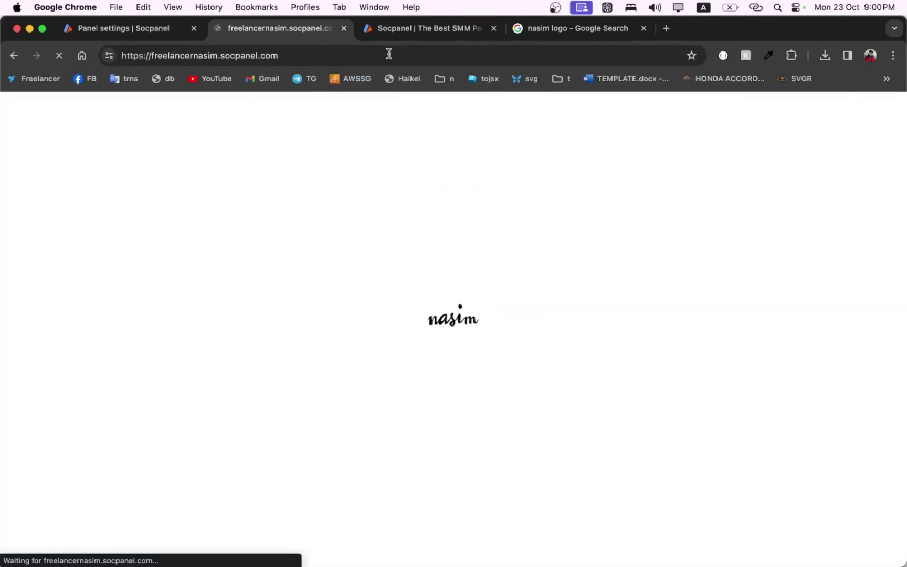
scroll(322, 283, down, 15)
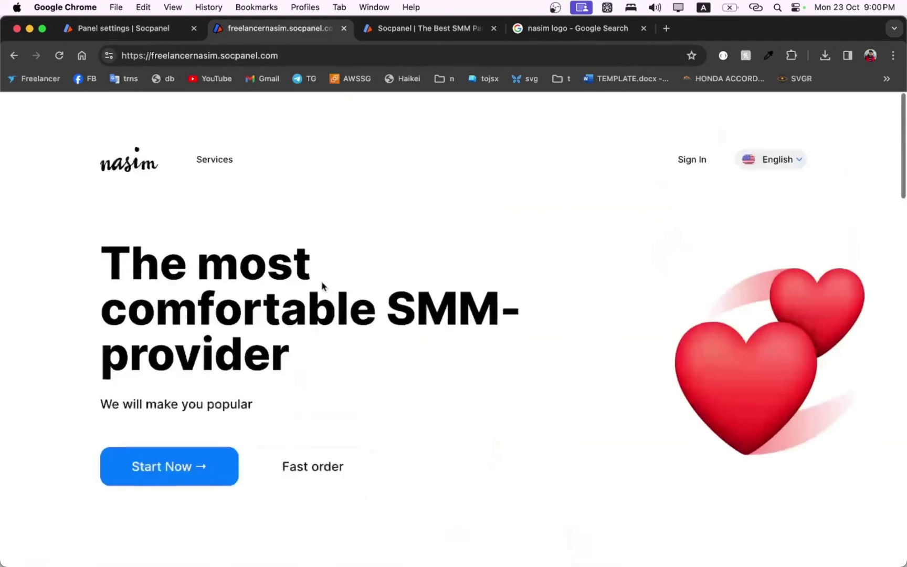
drag(322, 283, 394, 380)
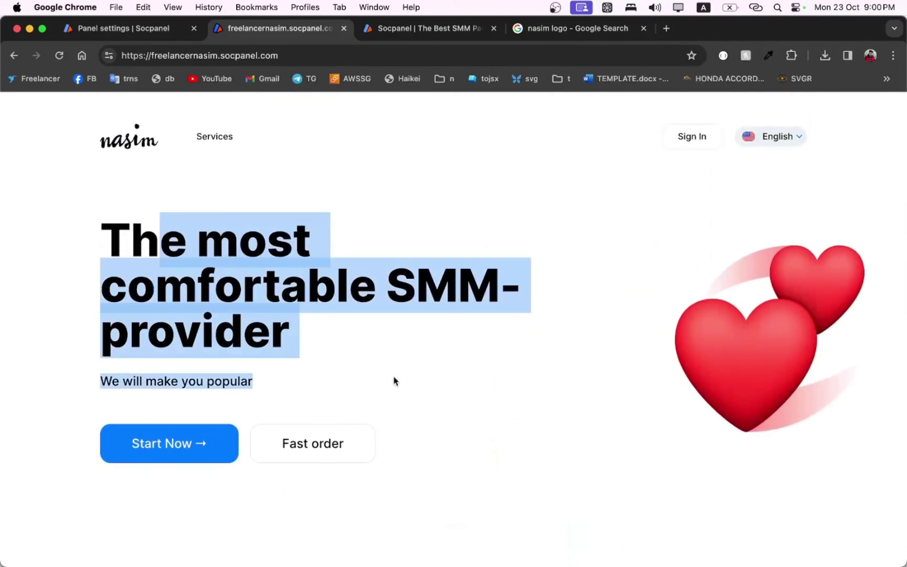
click(322, 287)
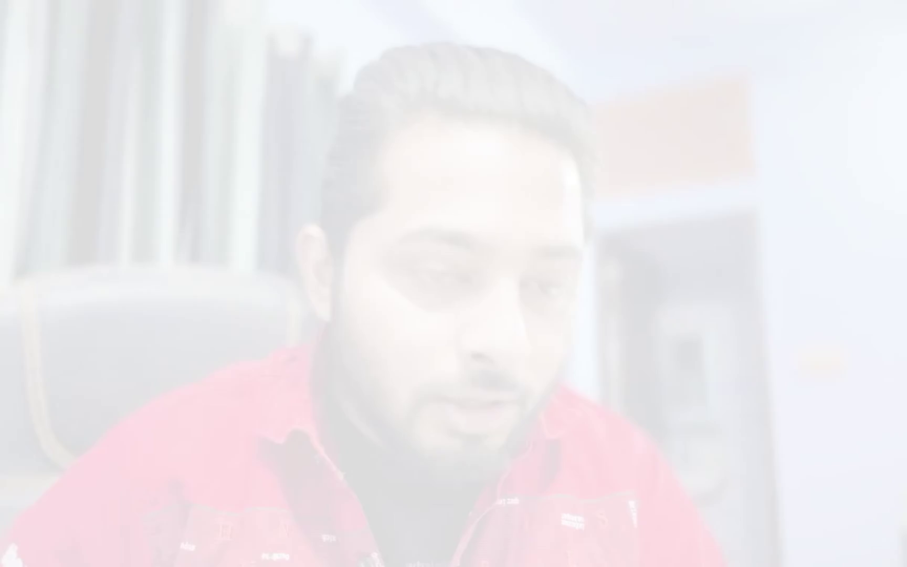